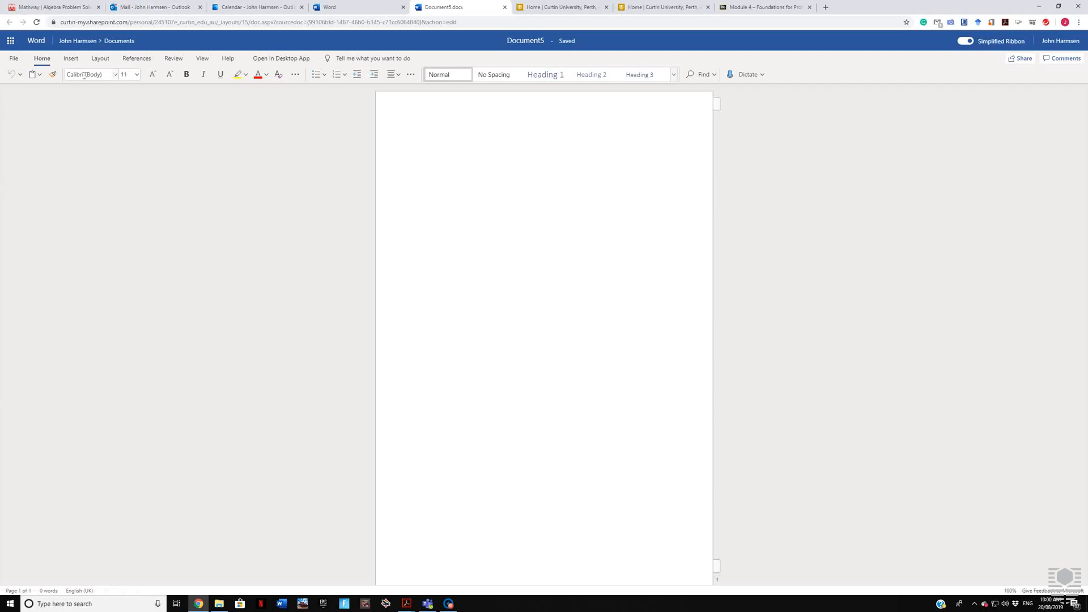
Insert a table with two columns and eight rows, and widen its first column.
left_click(71, 59)
left_click(73, 76)
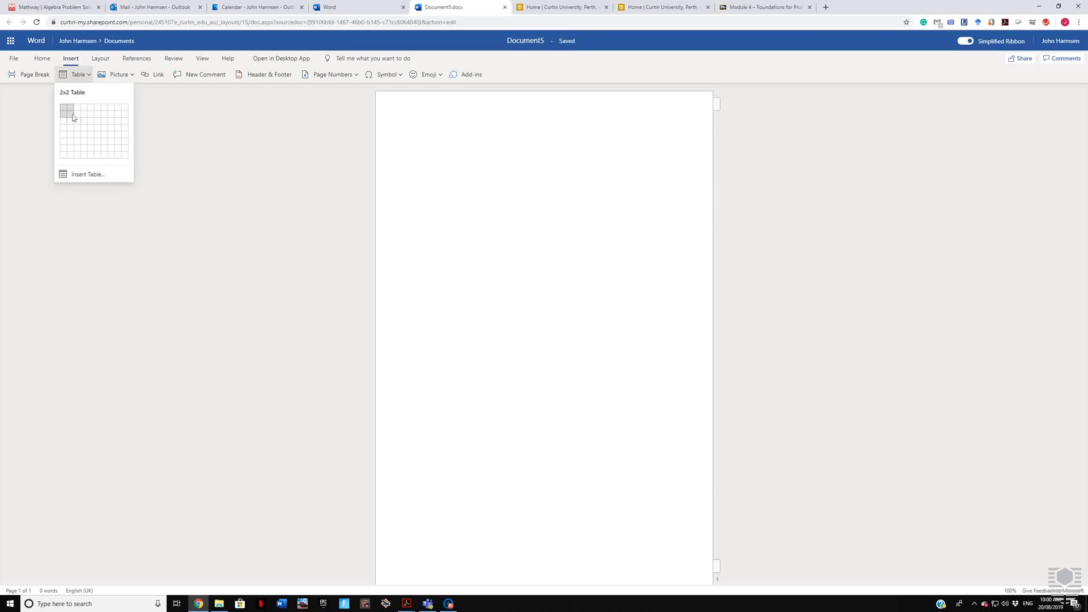
left_click(68, 158)
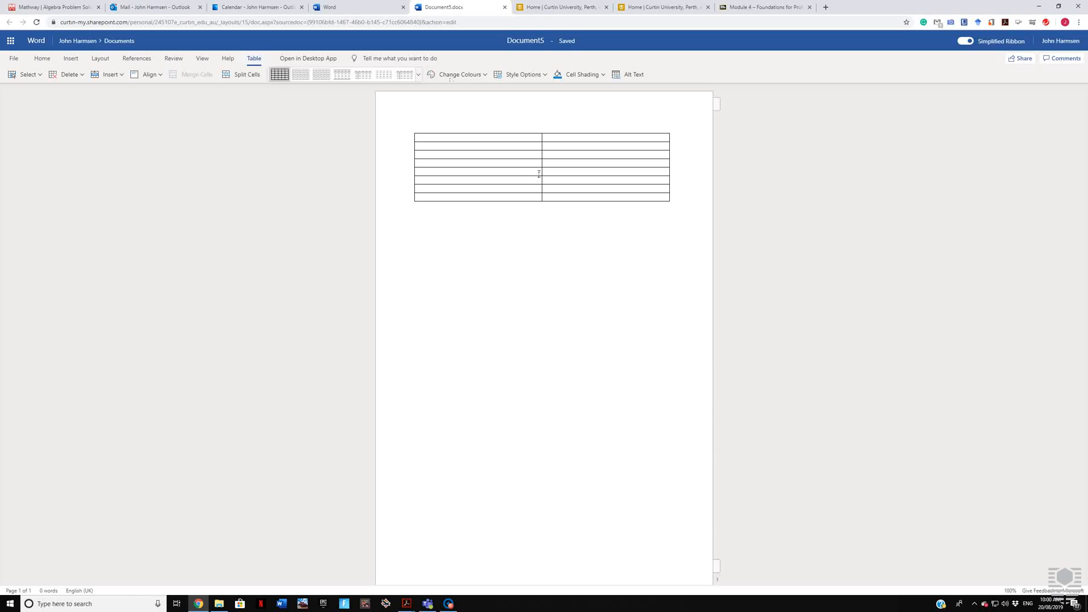
left_click_drag(544, 157, 638, 159)
Enter the heading "Contents" in the table's first cell and format it as bold Arial.
type("Contents")
left_click_drag(424, 144, 393, 142)
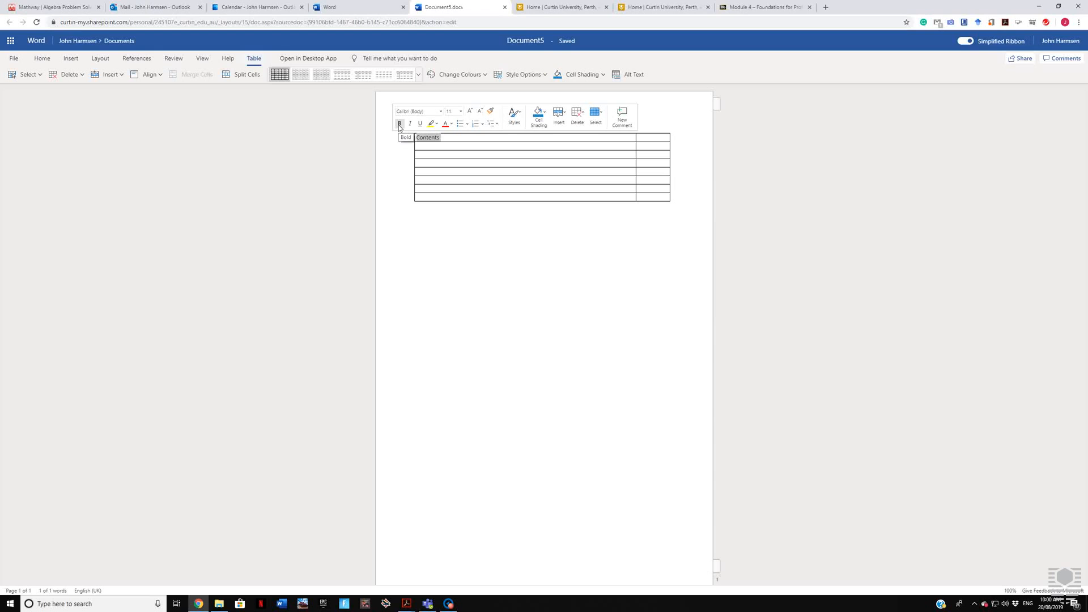
left_click(400, 124)
left_click(441, 111)
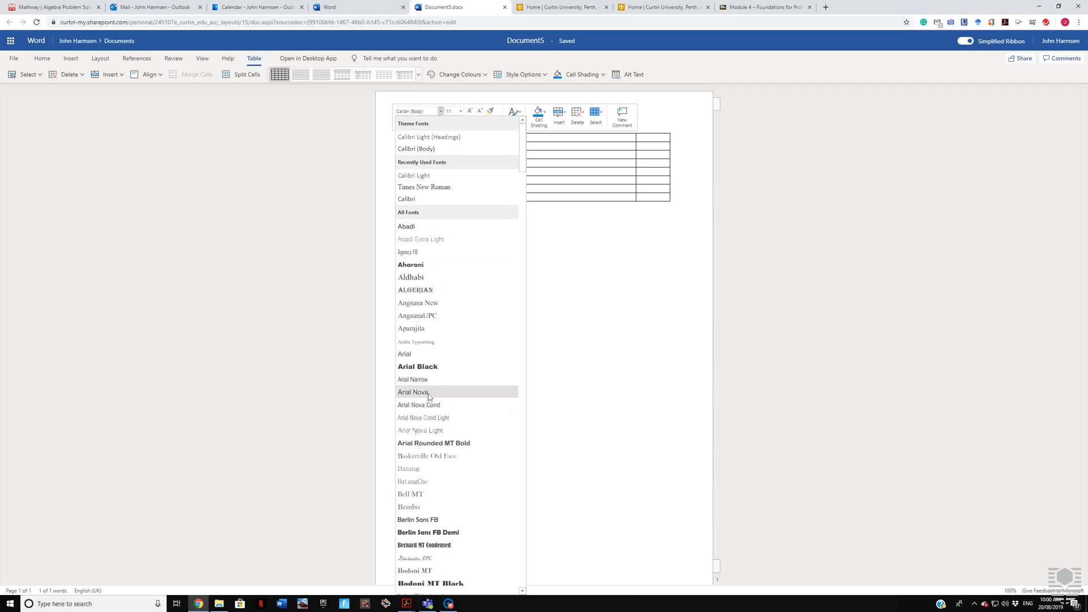
left_click(429, 355)
left_click(505, 241)
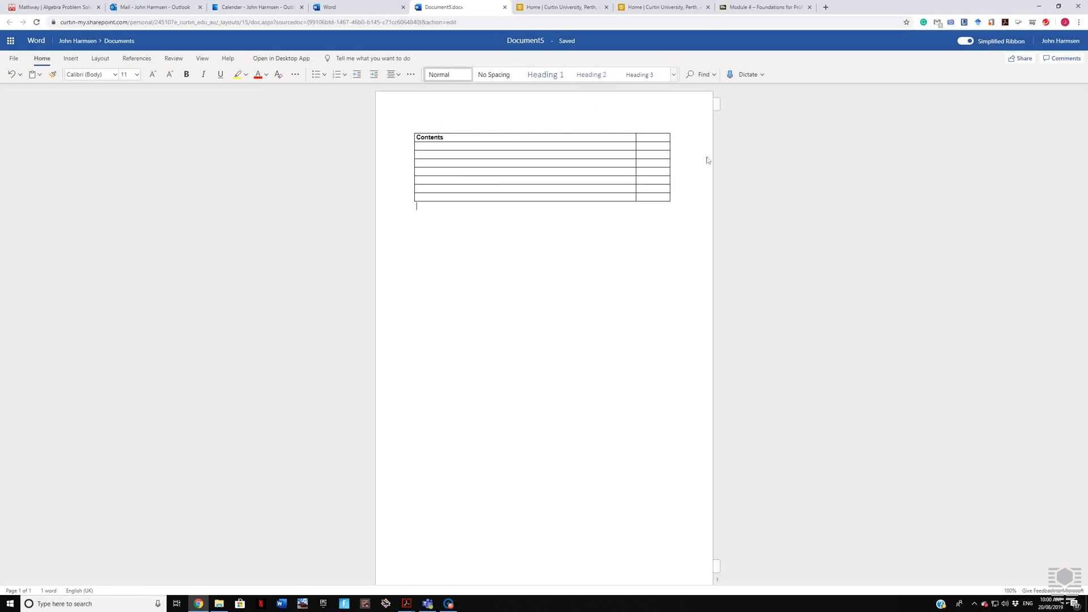
Enter "Page" in the second column of the second row and narrow that column further.
left_click(656, 149)
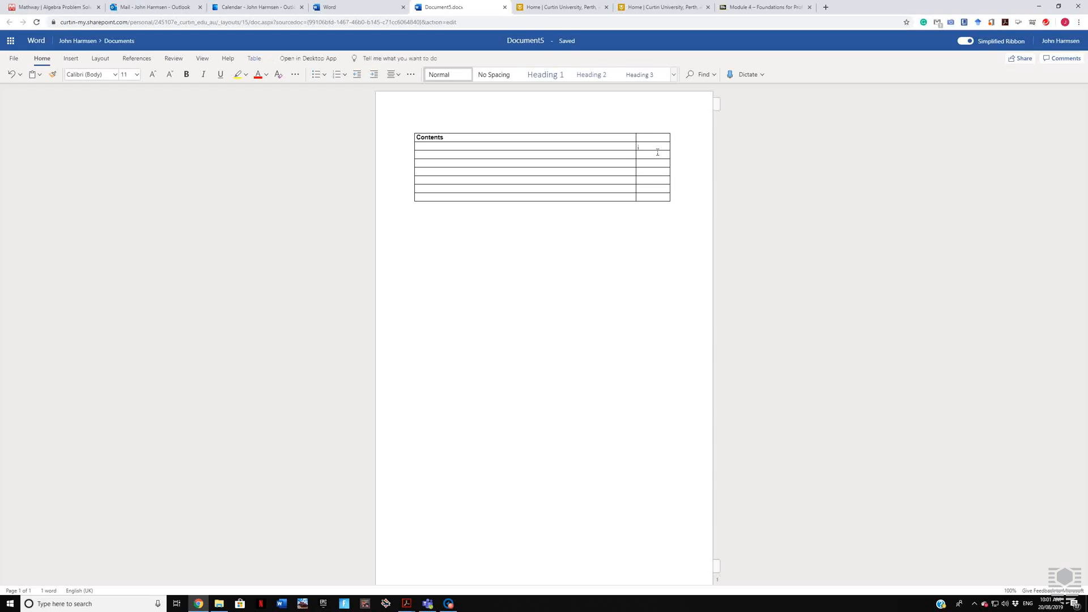
type("Page")
left_click_drag(636, 158, 652, 157)
left_click_drag(650, 159, 655, 158)
Add the entry "1.0 Introduction" in the third row with page number 1.
type("1.0")
left_click_drag(458, 142, 415, 142)
left_click(437, 158)
type("In")
type("troduction")
type("1")
Add the entry "2.0 Prevalence in Australia" below the introduction, correcting the spelling of "Prevalence".
left_click(453, 164)
type("2.0 Prevelence in ")
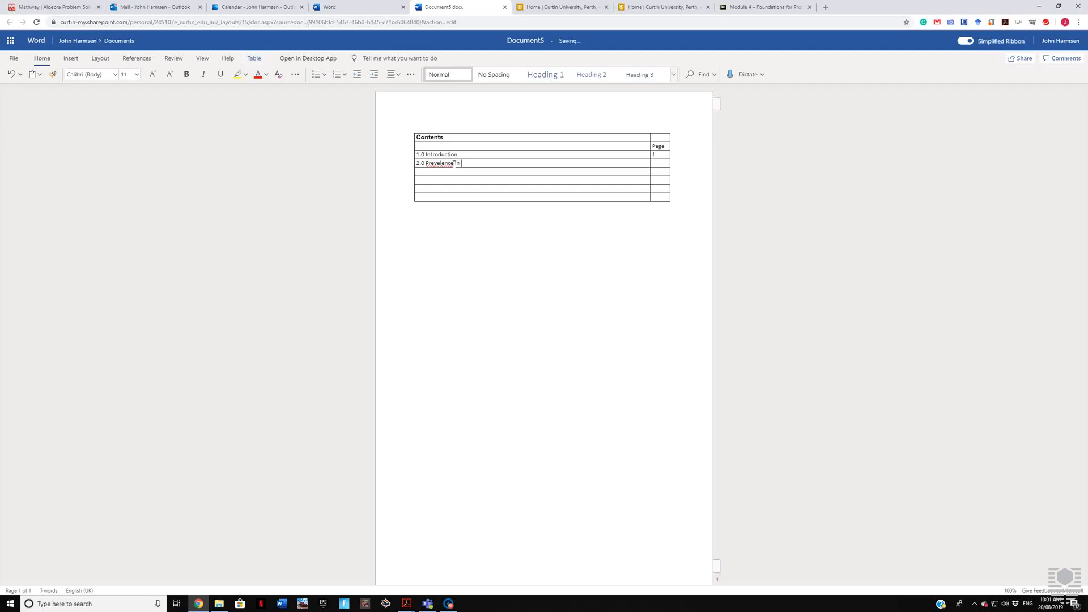
type("Australia")
right_click(442, 164)
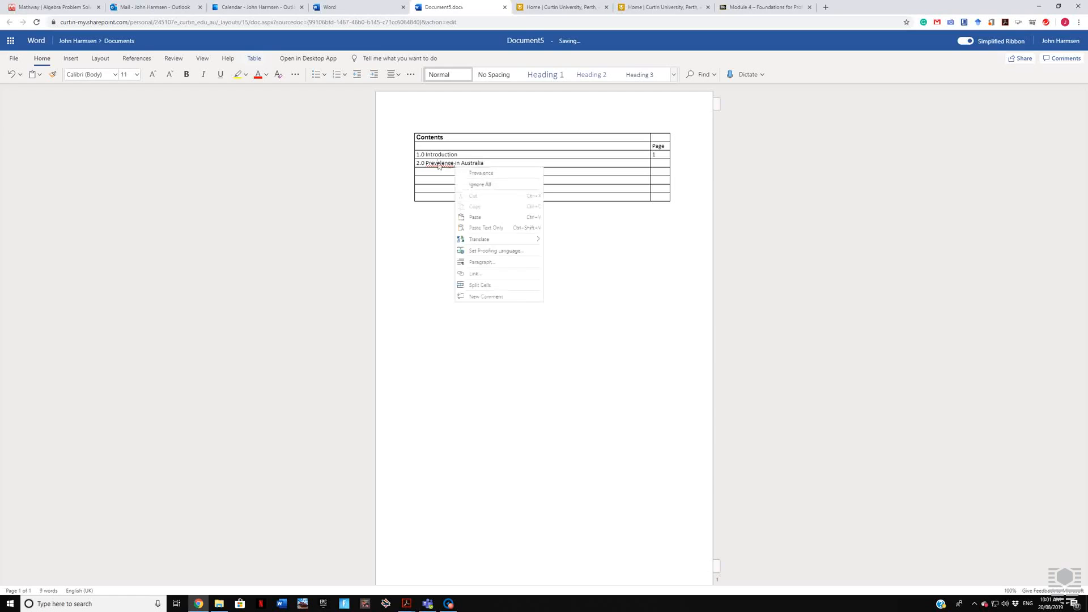
left_click(445, 172)
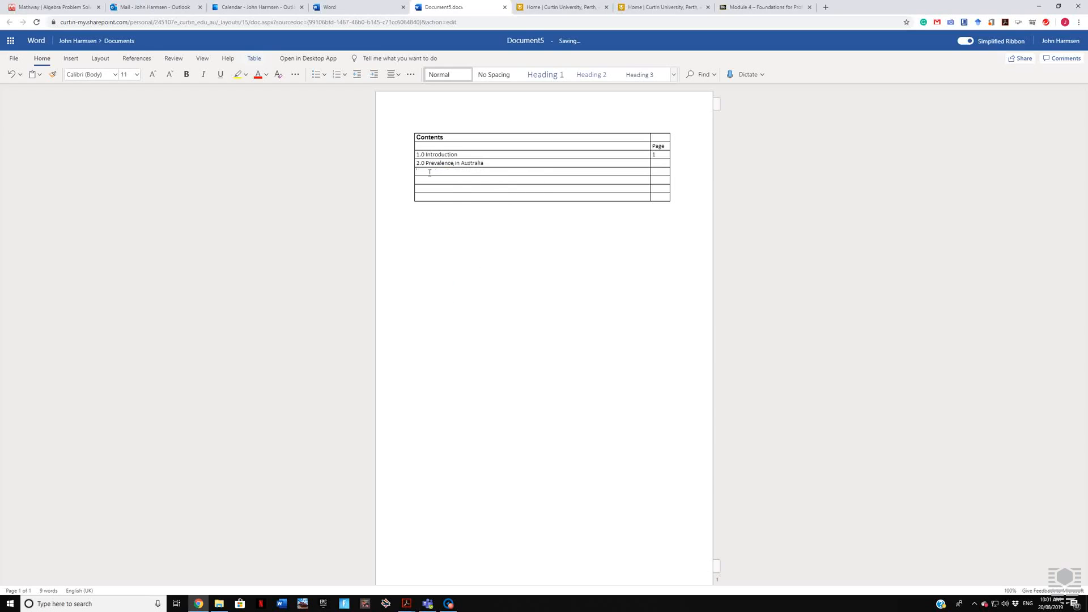
Add the subsection entry "2.1 Prevalence in Indigenous Australian communities" in the row below 2.0.
type("2.0")
type("1")
left_click(436, 173)
type("Pr")
double_click(425, 173)
left_click(449, 175)
type("eve")
type("alence in")
type(" In")
type("digenous")
type(" Australian comm")
type("unitiews")
key("BackSpace")
key("BackSpace")
type("s")
Enter page number 1 for section 2.0 and page number 2 for section 2.1.
left_click(670, 165)
type("1")
type("2")
left_click_drag(660, 173, 659, 176)
left_click(661, 175)
type("-")
type("3")
Add the entry "3.0 Prevalence in Canada" with its spelling corrected, and start the following row with "4.0".
type("3.0")
type(" Pr")
type("ev")
type("a")
type("lence in Ca")
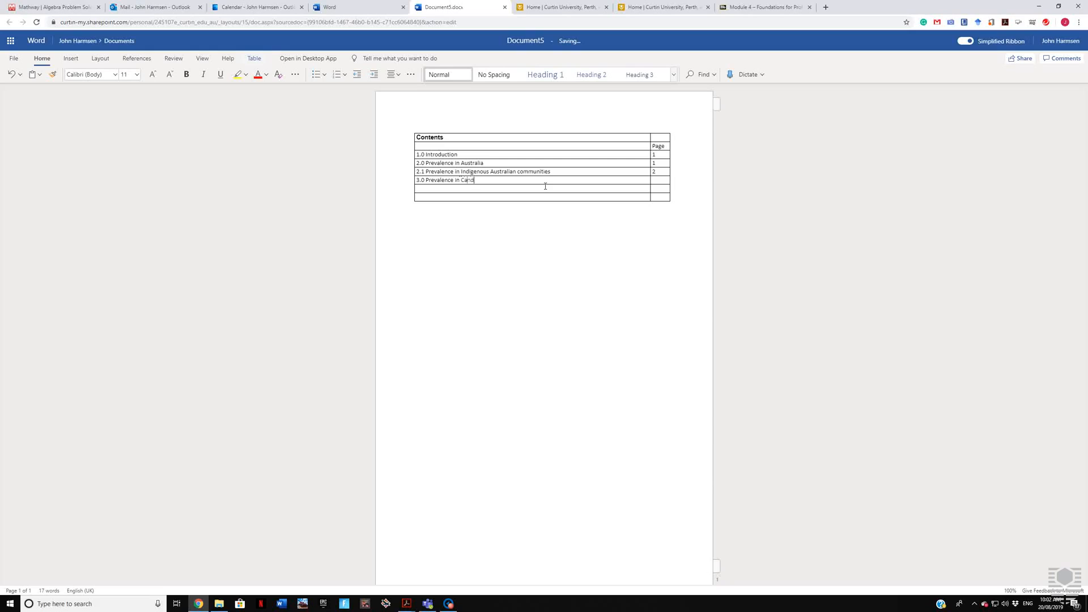
left_click(423, 189)
type("4.0")
right_click(467, 181)
left_click(498, 194)
Complete the 4.0 entry with the title "Health professionals involved in the treatment of Alzheimer's disease".
type("Health pre")
type("fessionals invol")
type("ved inm th")
type(" the treatment")
type(" of")
type(" al")
type("Al")
type("zheimer")
type("'s disease")
left_click_drag(551, 190, 556, 190)
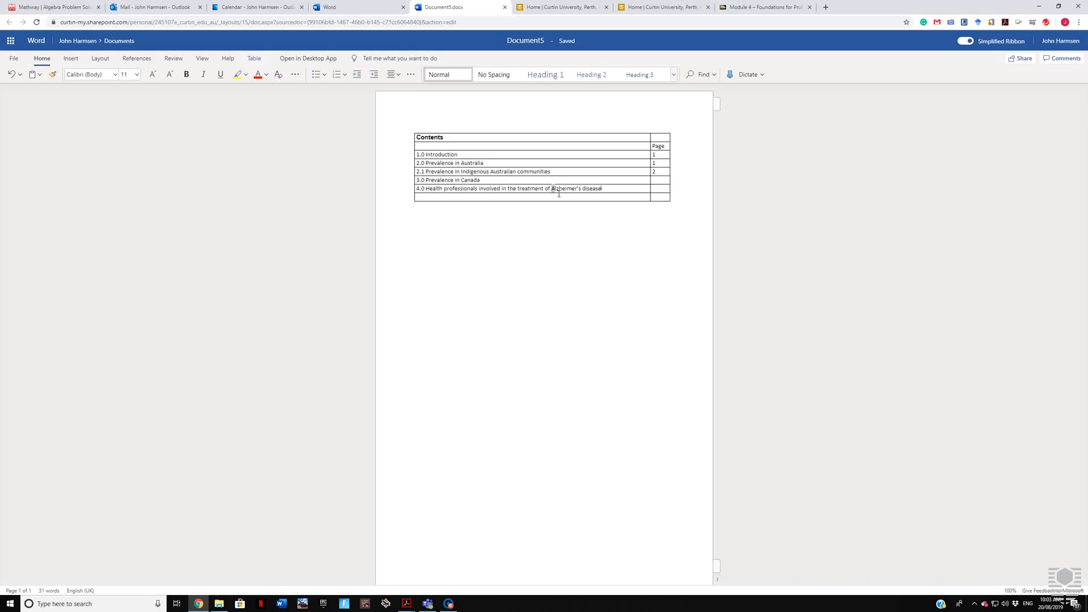
Enter page number 3 for section 3.0 and page number 4 for section 4.0.
left_click(589, 189)
type("3")
left_click(662, 193)
type("4")
Add the entry "5.0 References" with page number 5 in the last row, correcting the spelling of "References".
type("5.0")
type(" Refernces")
left_click(663, 203)
type("5")
right_click(443, 198)
left_click(473, 207)
Insert a new table row below the "5.0 References" row.
right_click(465, 199)
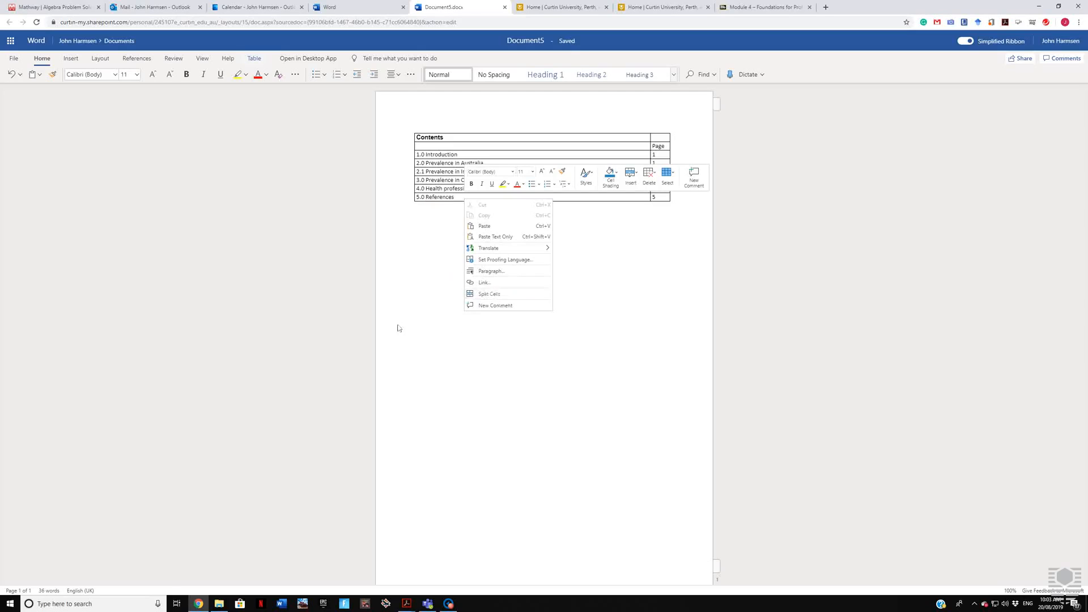
left_click(460, 207)
triple_click(467, 198)
right_click(461, 198)
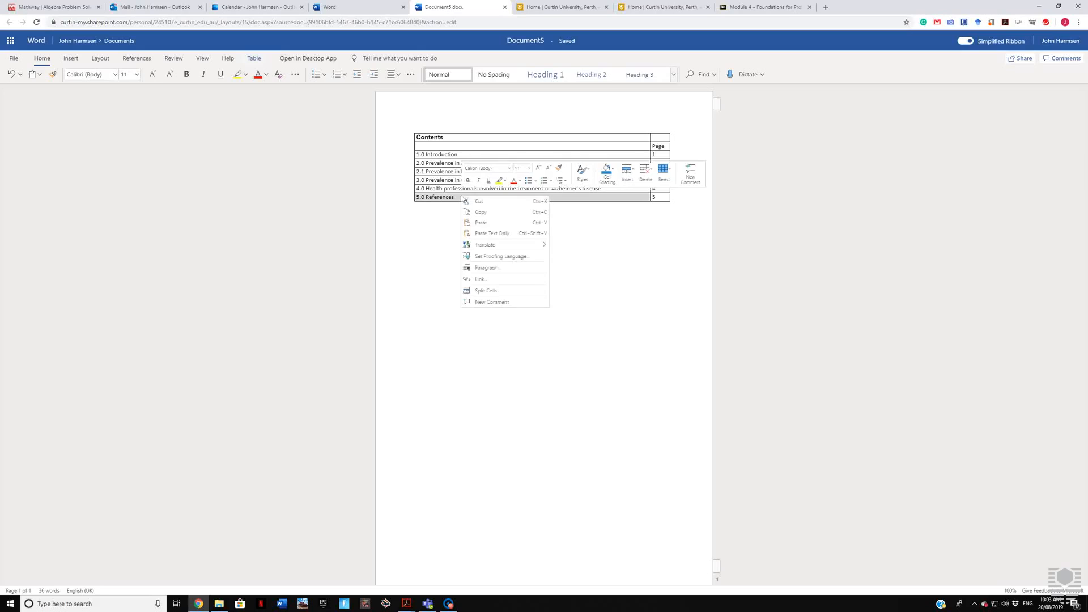
key("Escape")
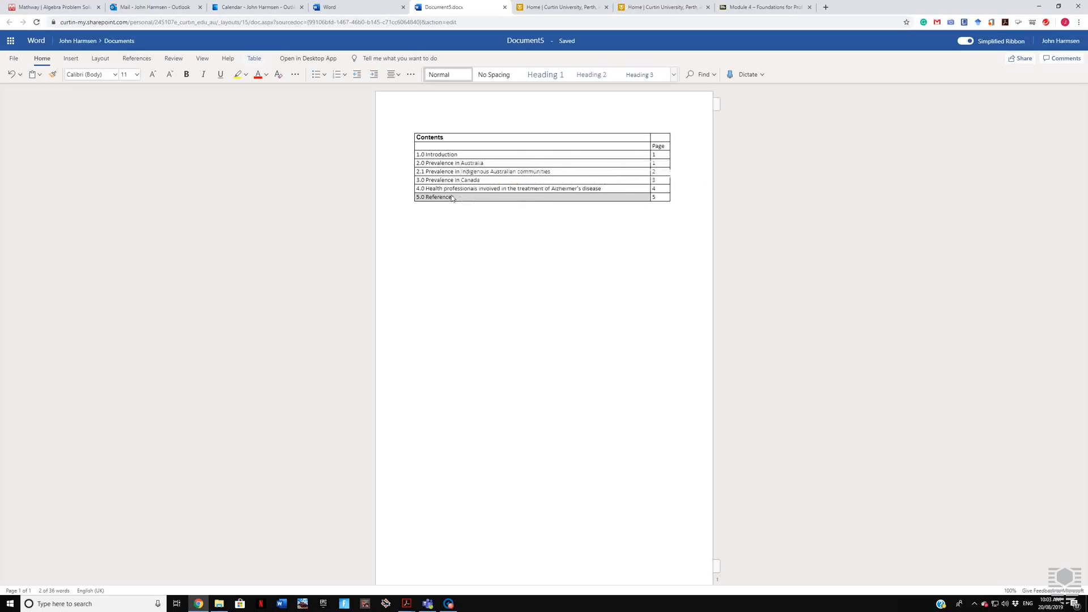
right_click(452, 198)
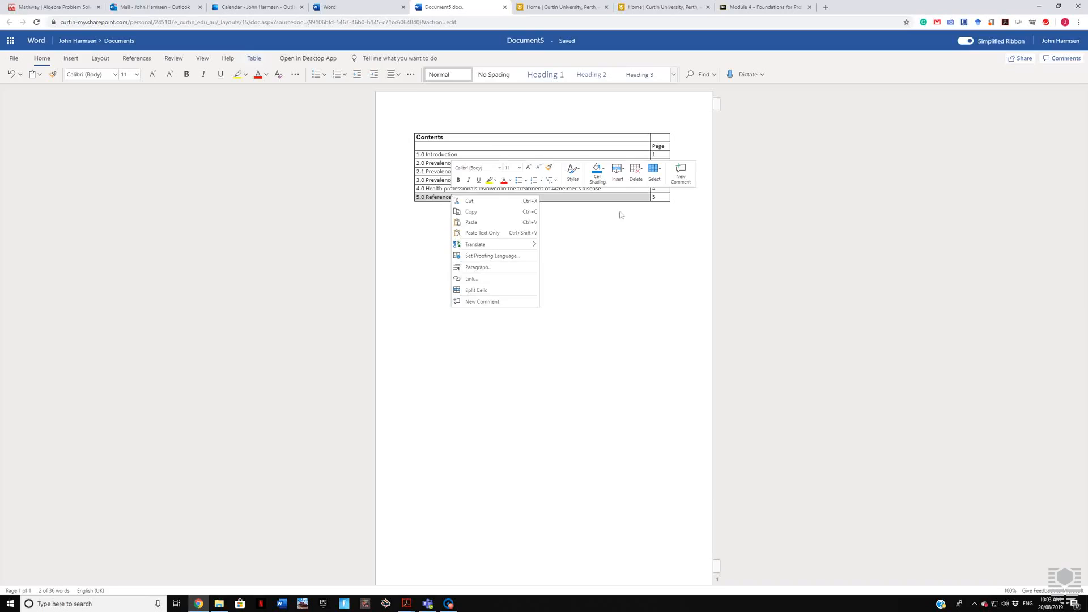
key("Escape")
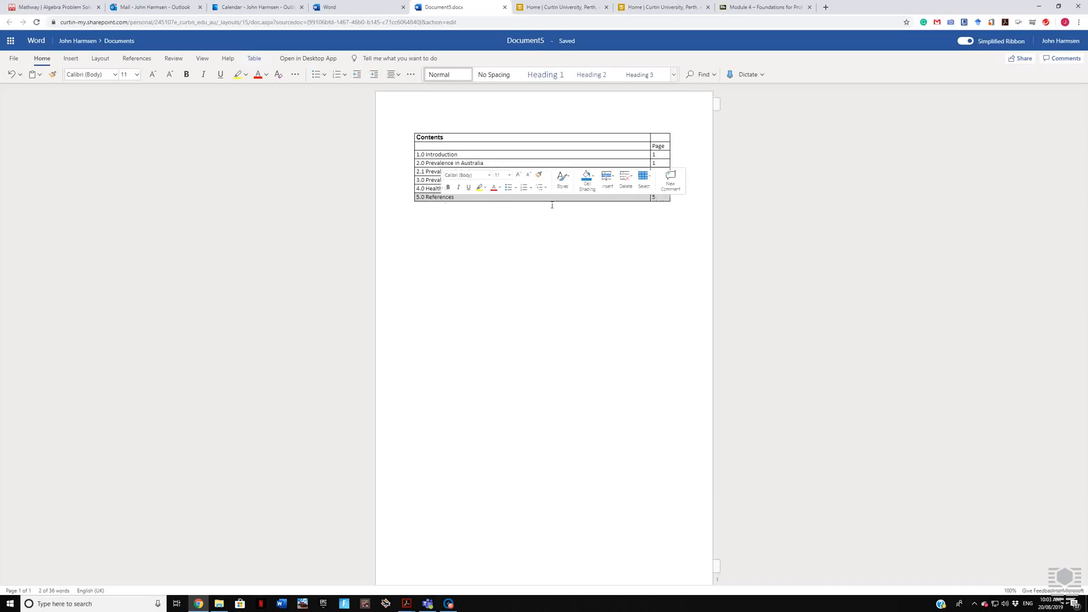
left_click(607, 178)
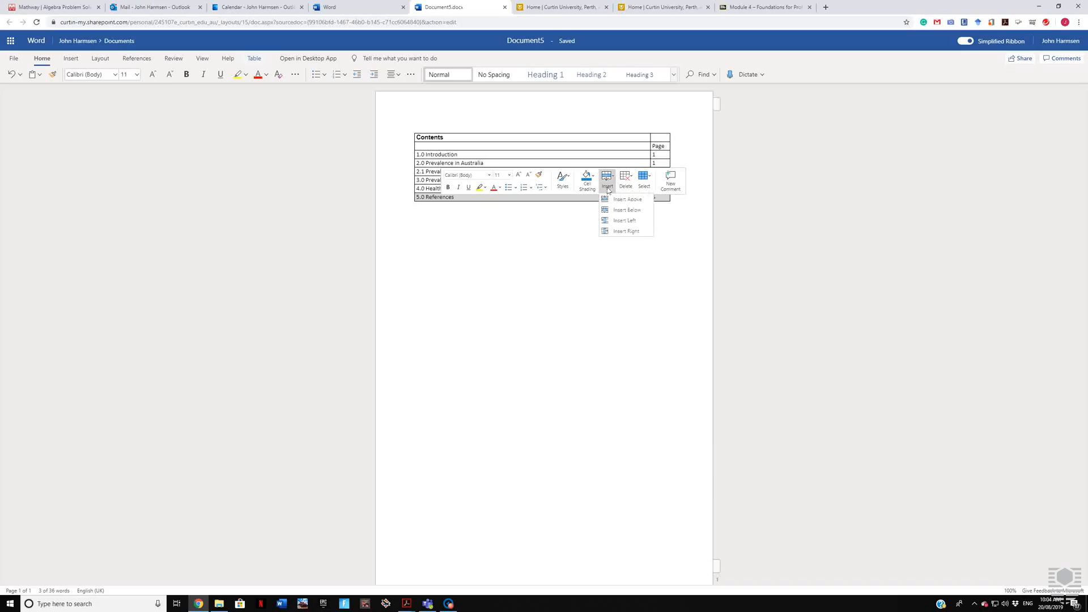
left_click(627, 211)
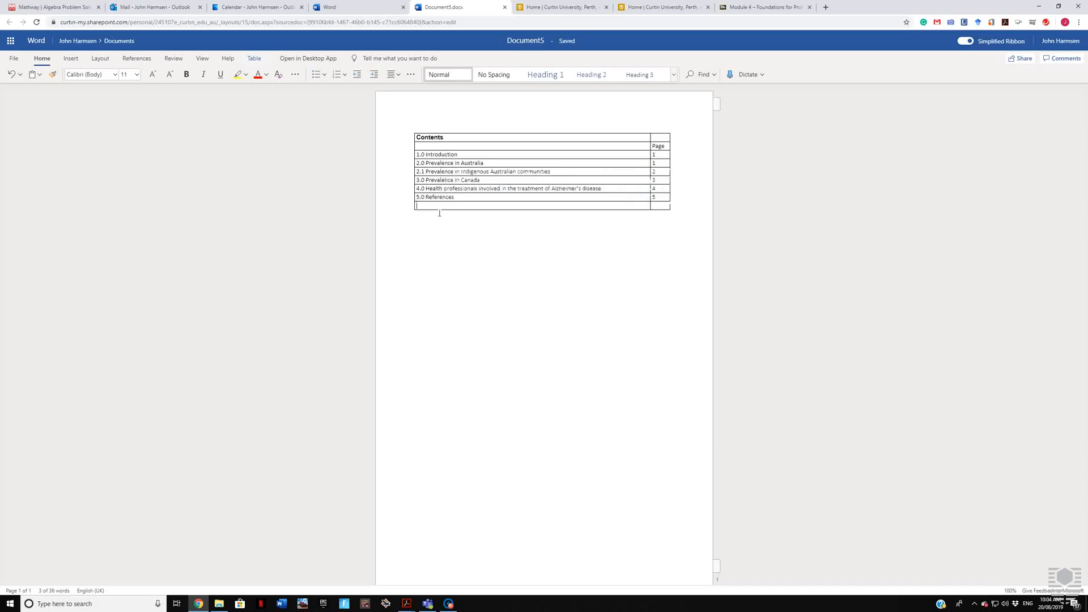
Fill the new row with the entry "APPENDIX I" and page number 7.
type("APPENDIX I")
left_click(660, 209)
type("7")
Insert a new table row below the "APPENDIX I" row.
right_click(462, 210)
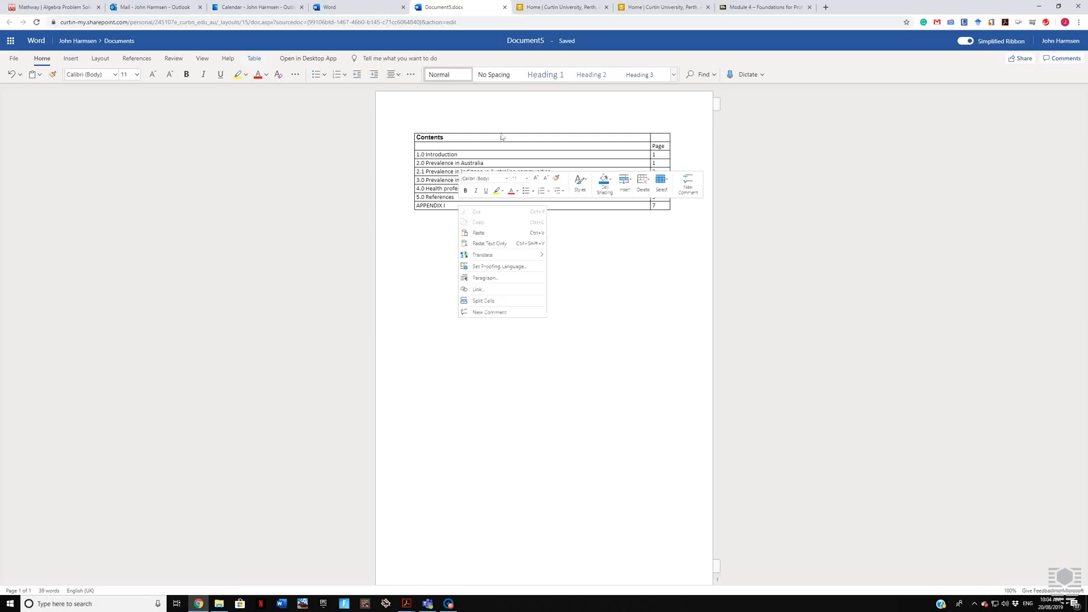
left_click(400, 209)
left_click_drag(435, 206, 667, 209)
right_click(667, 210)
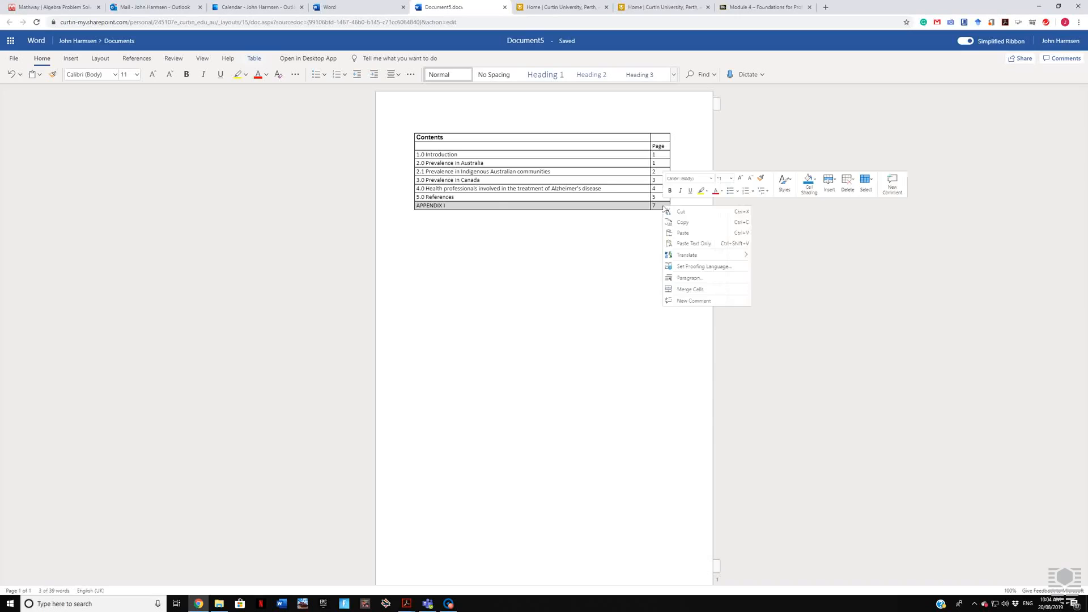
right_click(495, 210)
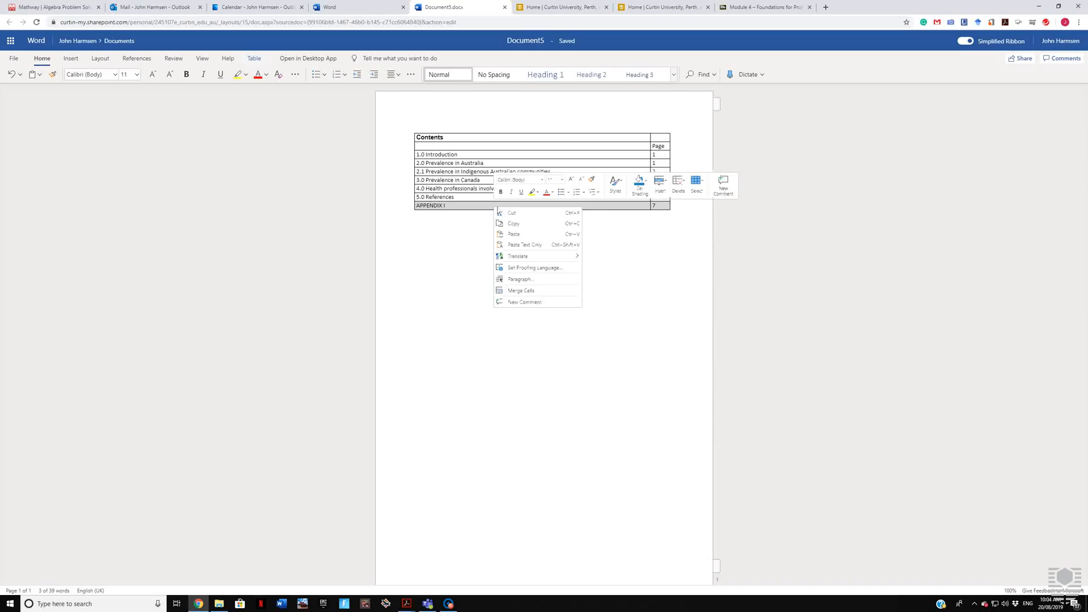
left_click(664, 190)
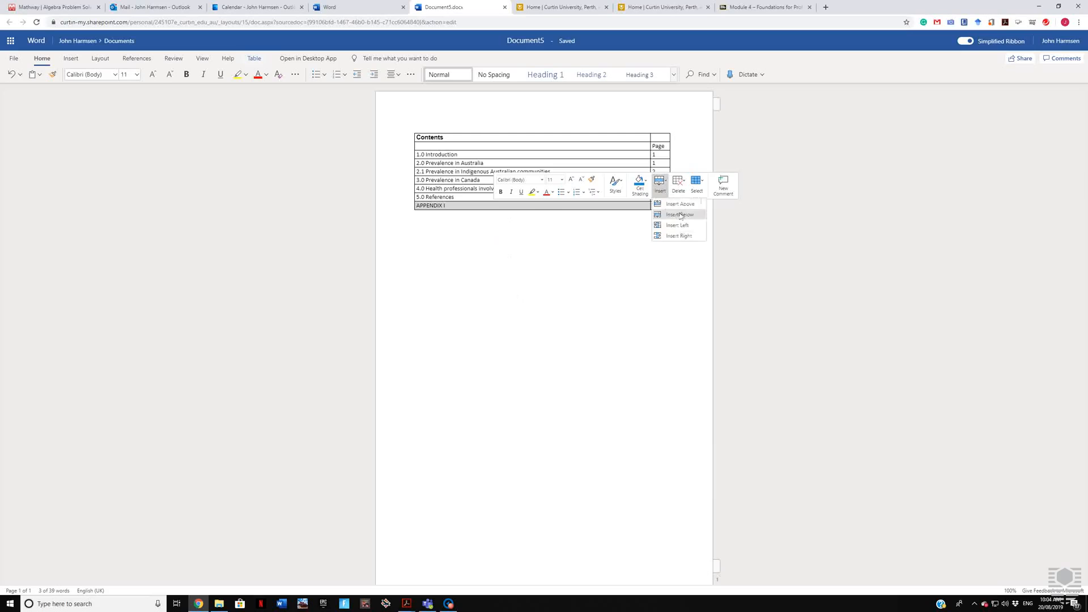
left_click(680, 215)
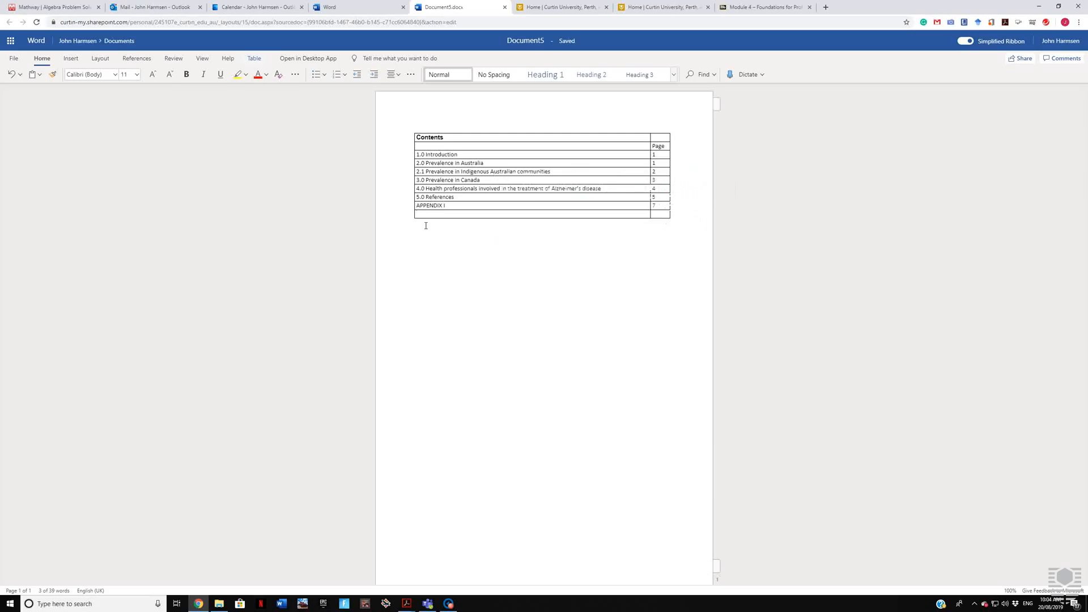
Fill the last row with the entry "APPENDIX II", spelled with a double P, and page number 9.
type("Appendic")
key("BackSpace")
key("BackSpace")
key("BackSpace")
key("BackSpace")
key("BackSpace")
type("PENDIX ")
type("II")
type("9")
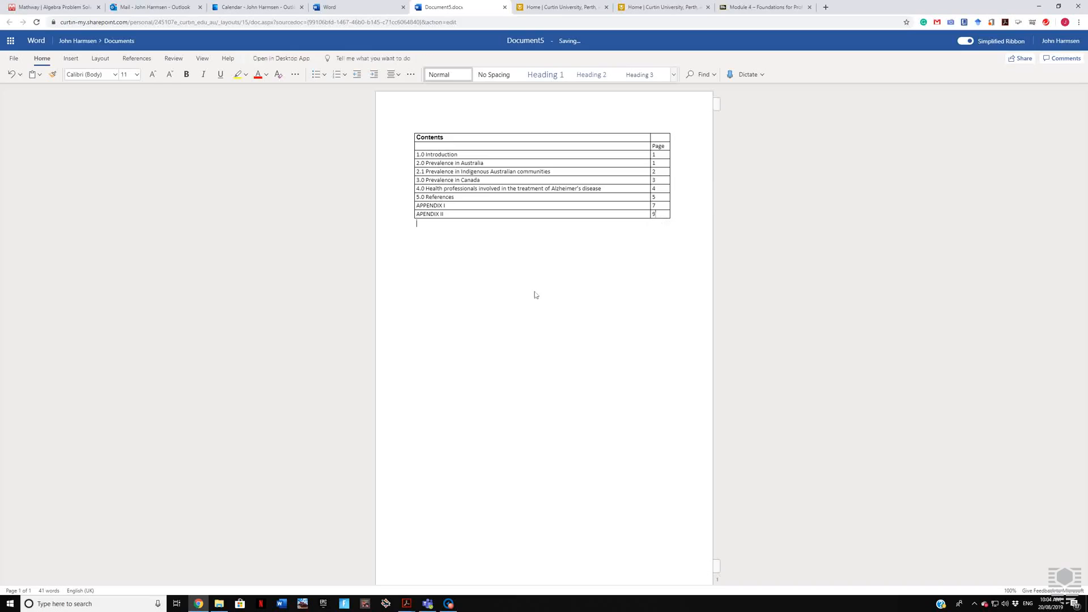
left_click(420, 214)
type("P")
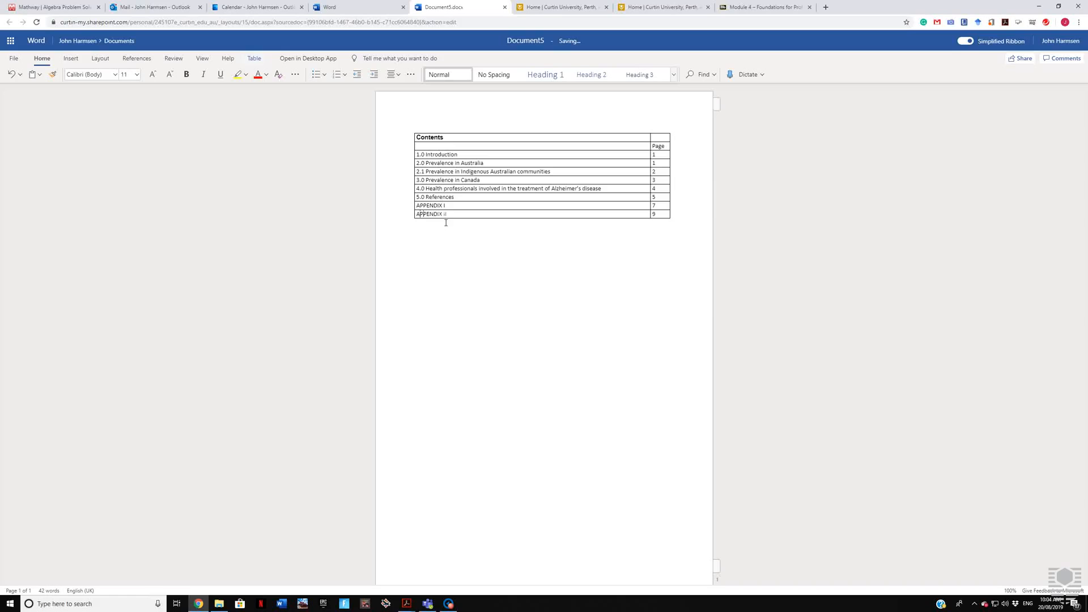
left_click(446, 224)
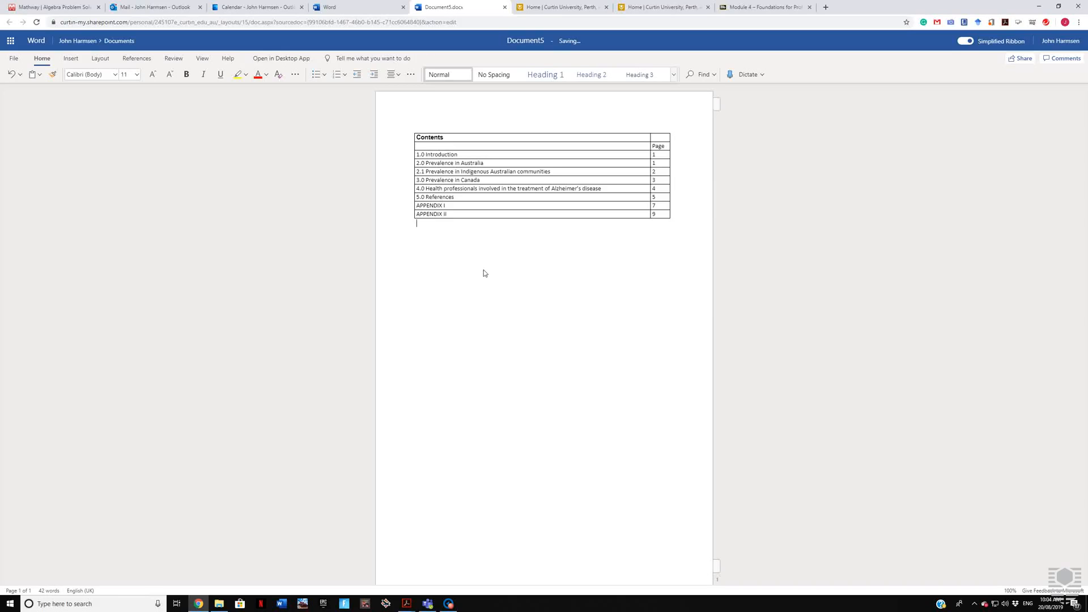
left_click_drag(666, 217, 443, 138)
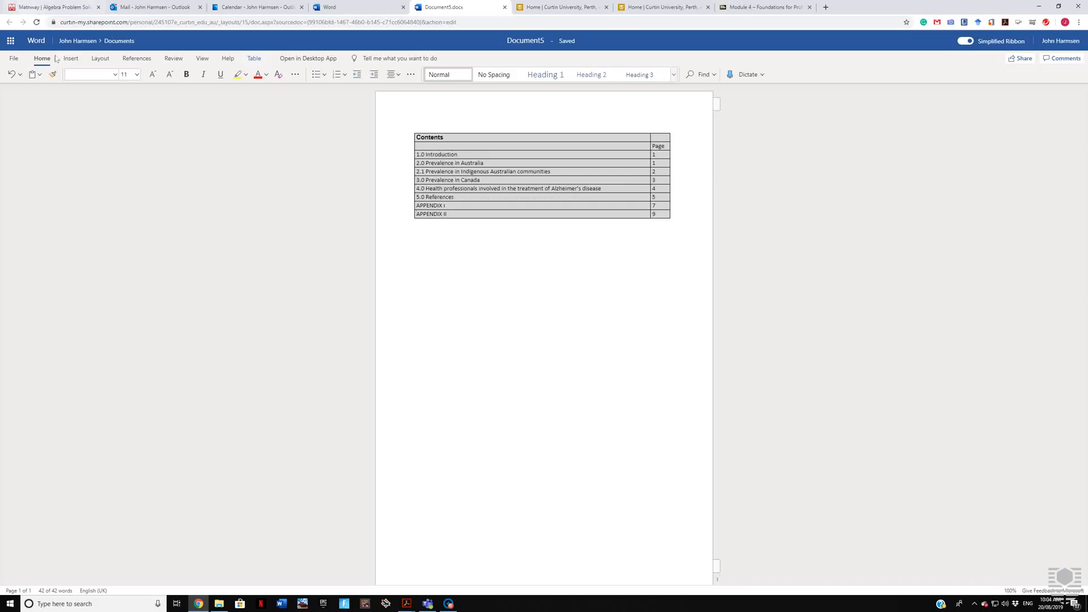
left_click(74, 62)
left_click(101, 59)
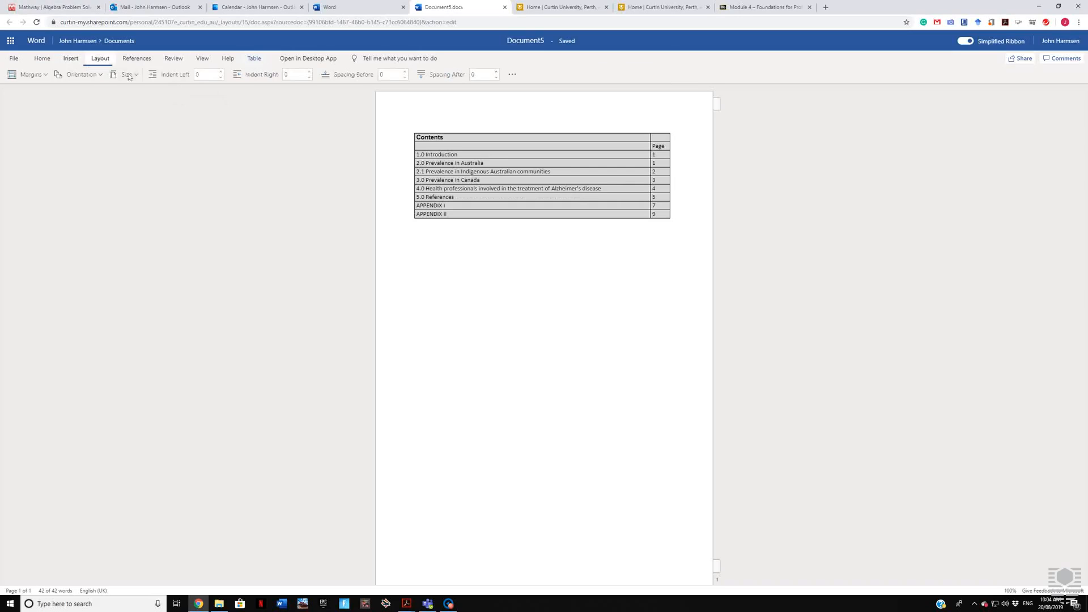
left_click(591, 371)
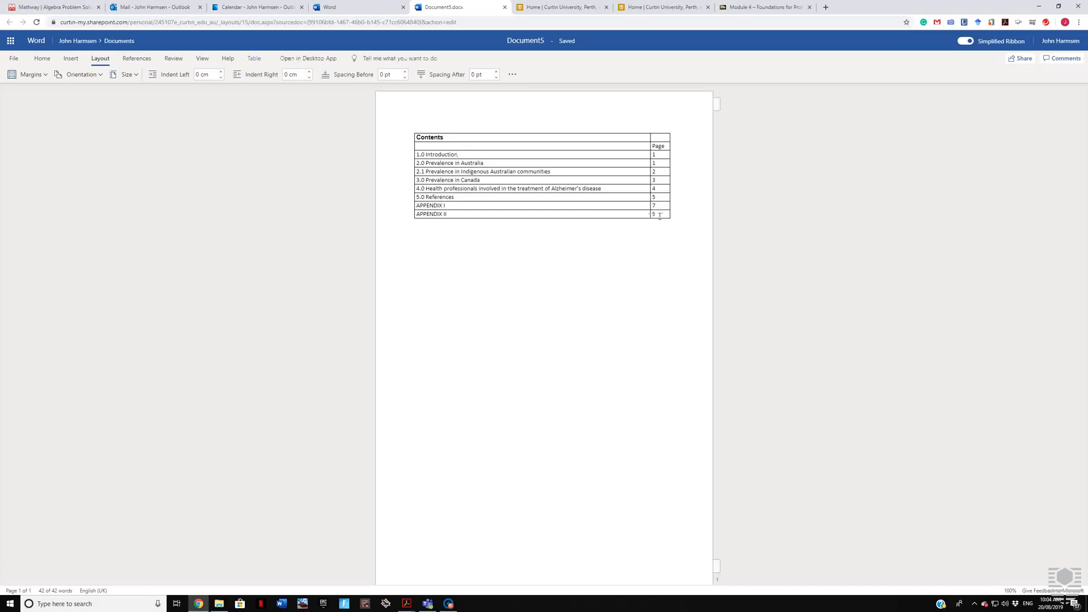
Search the available commands for "remove table lines" and select the whole contents table.
left_click_drag(660, 216, 545, 136)
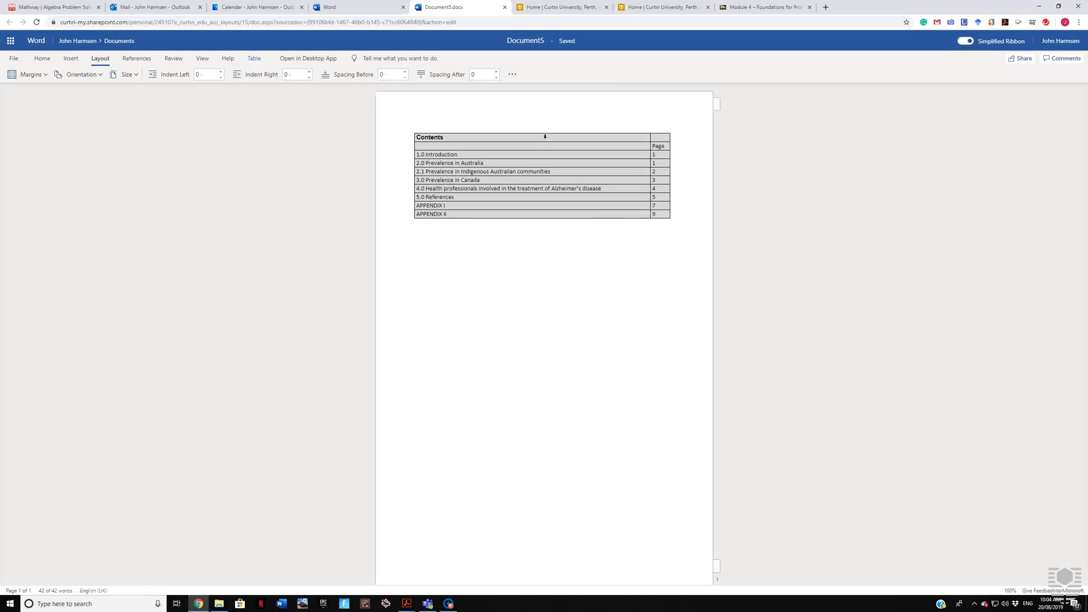
left_click(400, 62)
type("renmove")
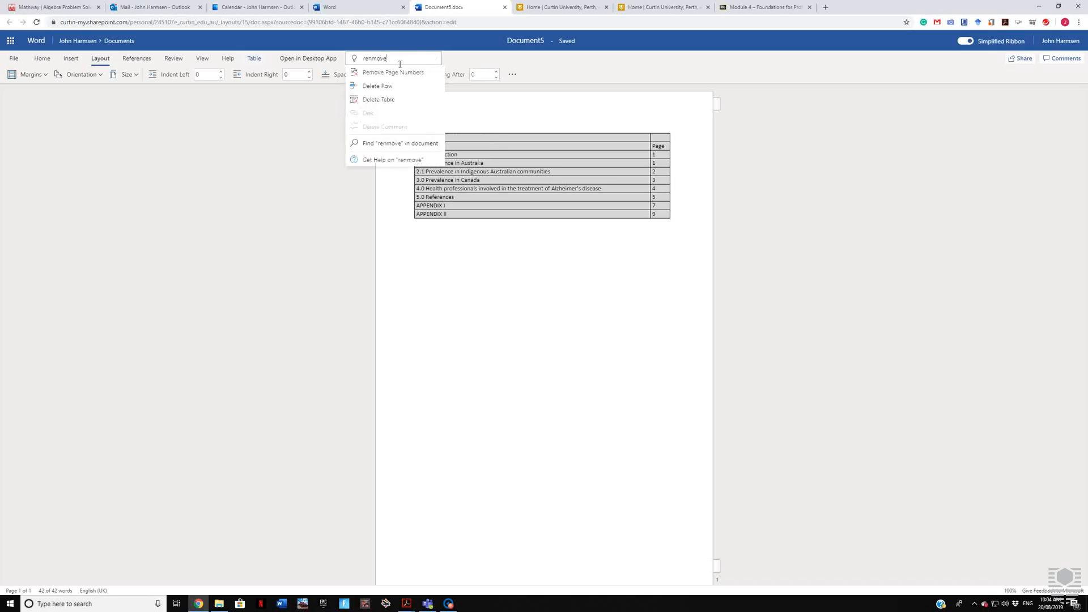
key("BackSpace")
key("BackSpace")
key("BackSpace")
key("BackSpace")
key("BackSpace")
key("BackSpace")
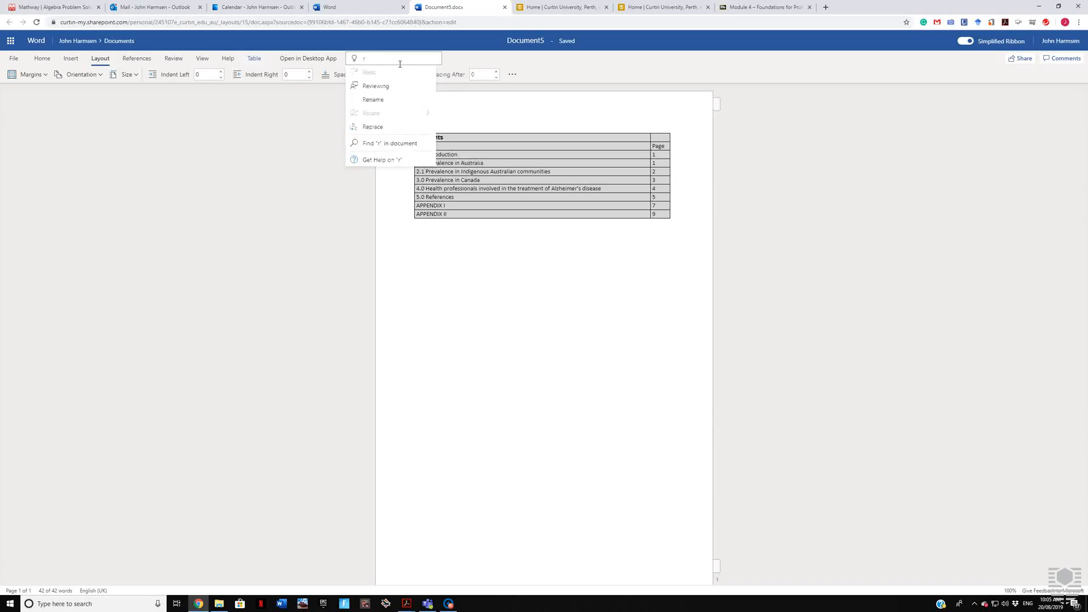
type("emov")
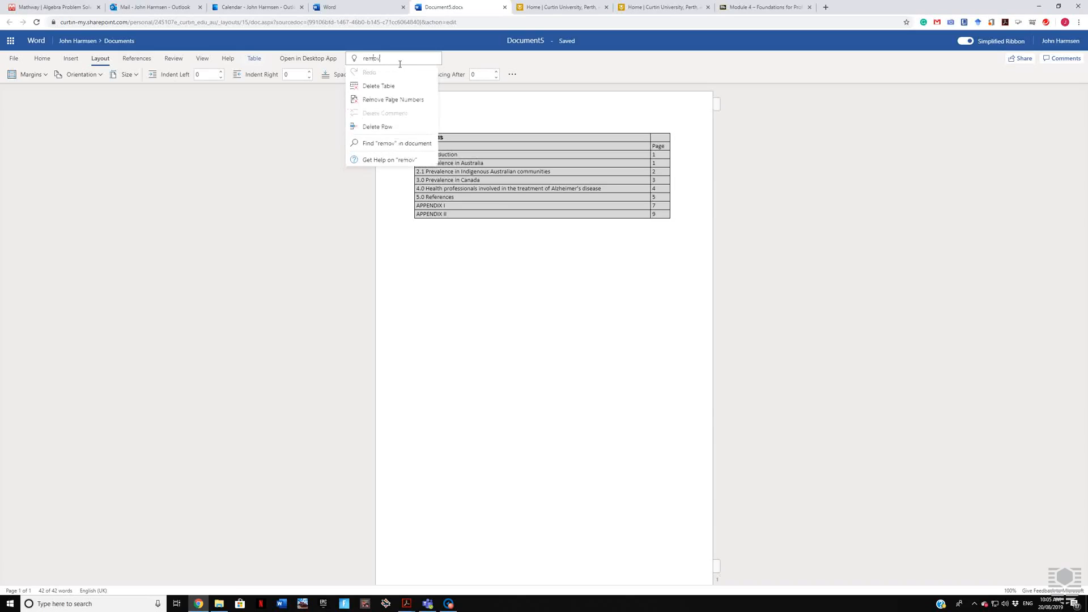
type("e table lines")
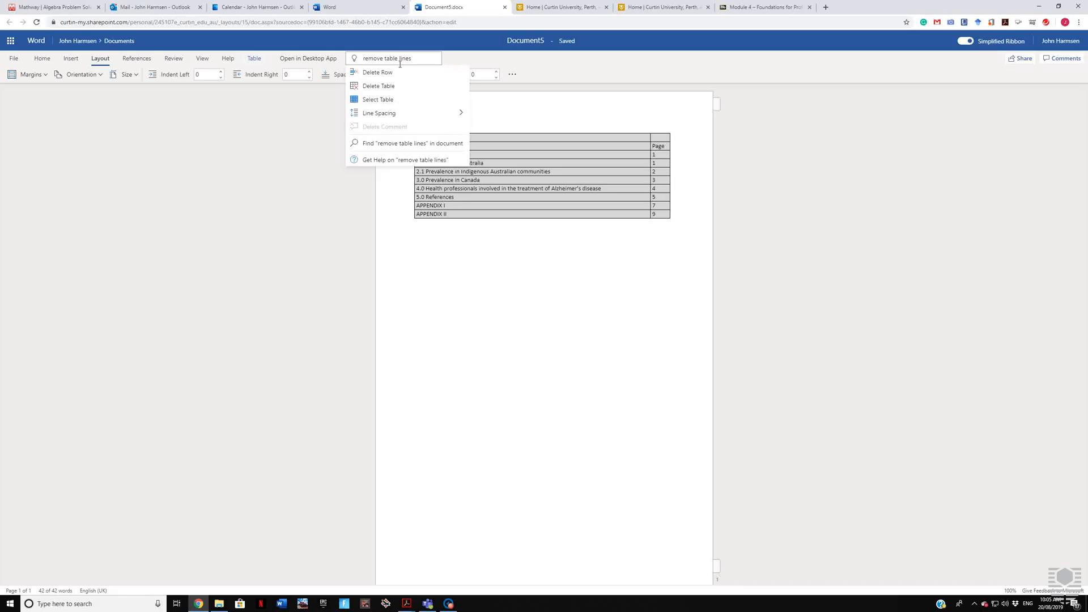
left_click(403, 99)
right_click(499, 200)
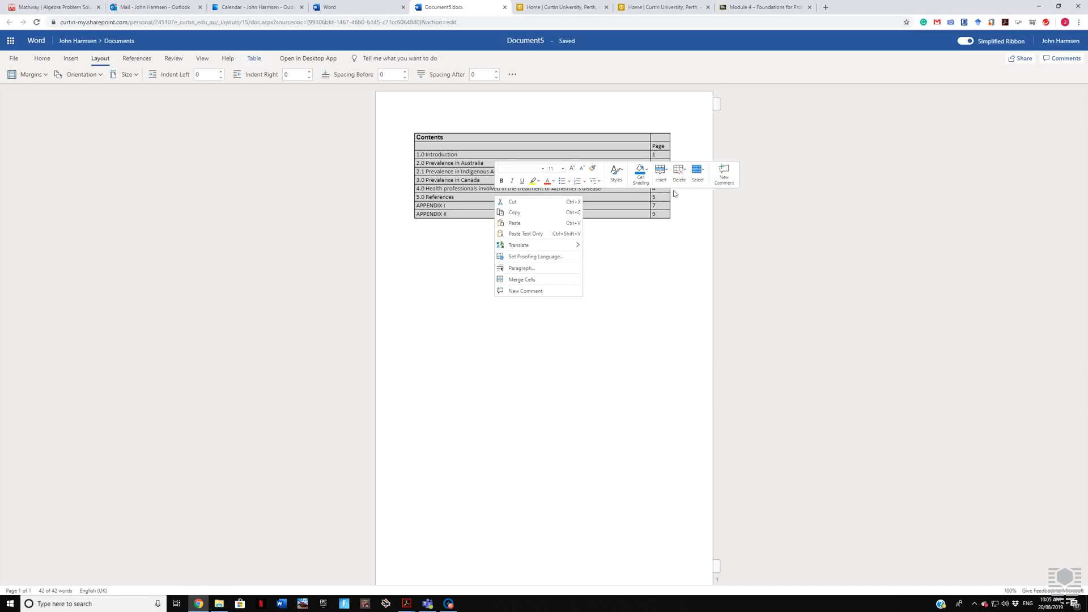
key("Escape")
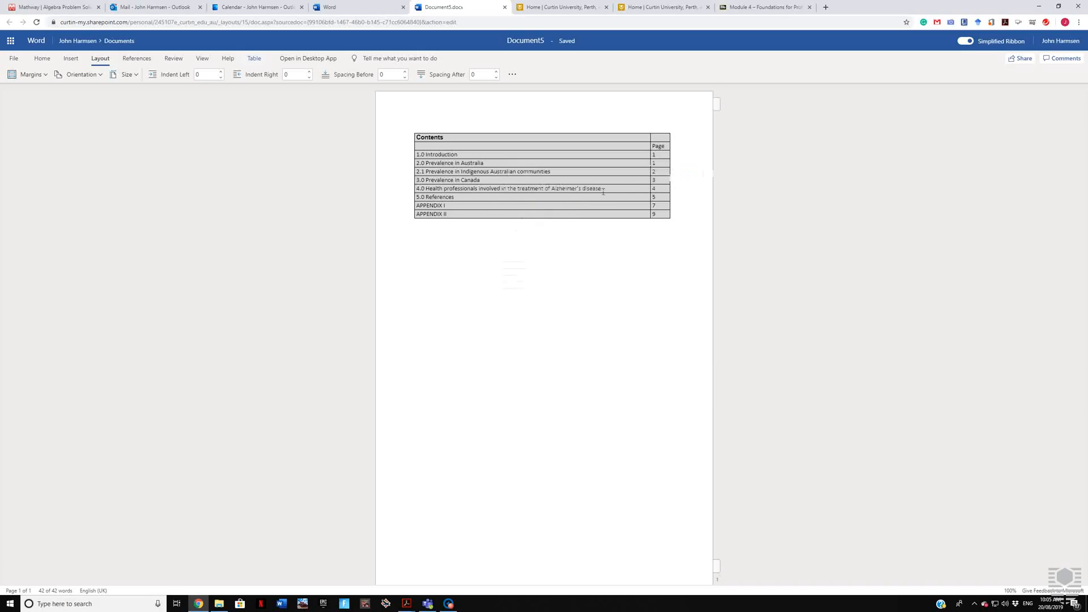
Find the table styles by searching for "format table" and apply the sixth, borderless Plain Tables style to the contents table.
left_click(387, 61)
type("format table")
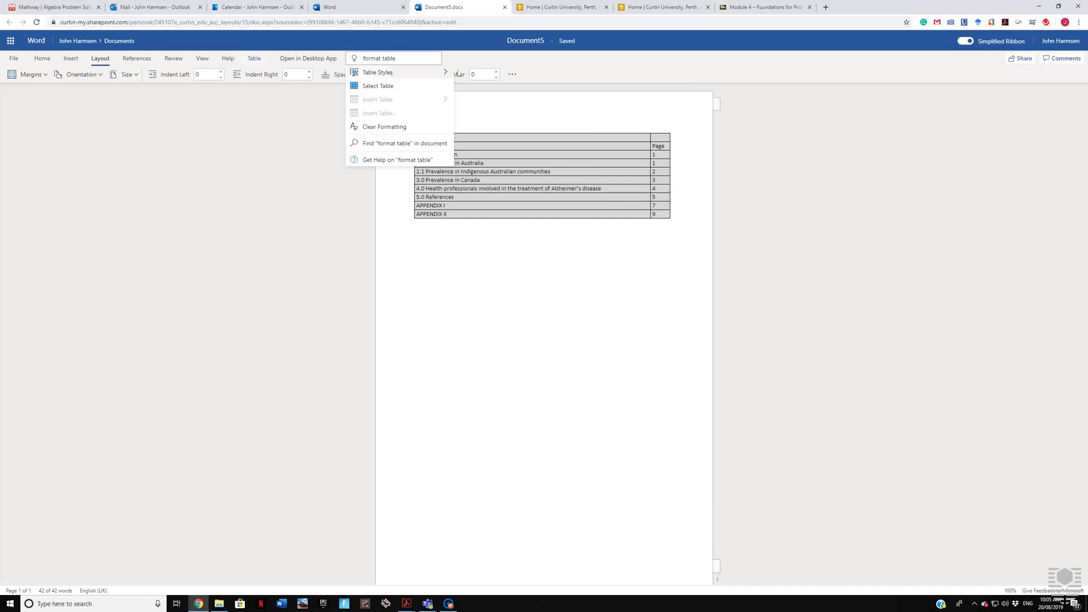
left_click(423, 76)
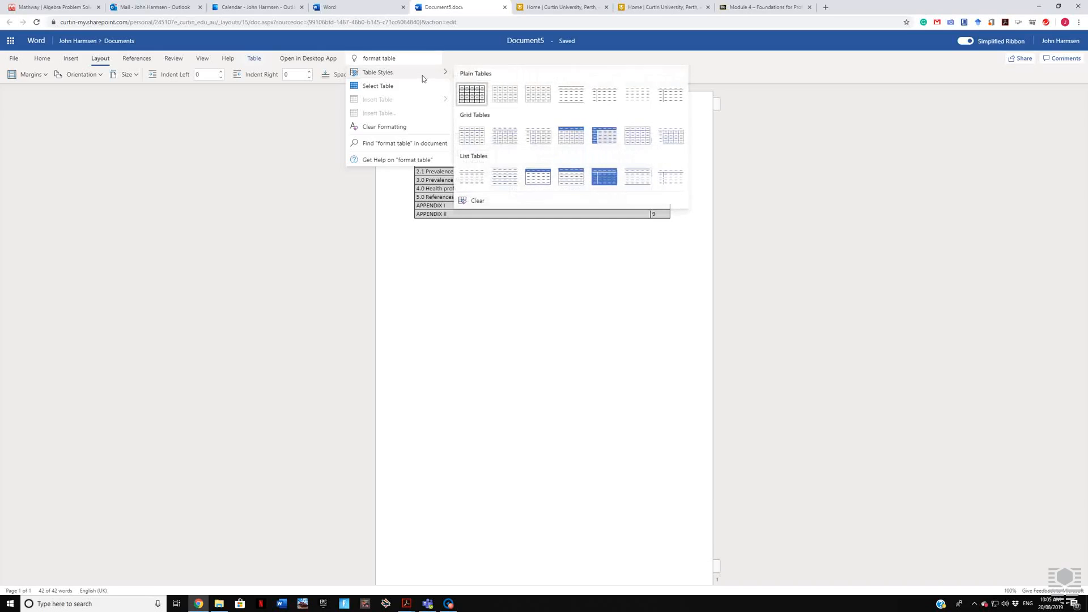
left_click(637, 96)
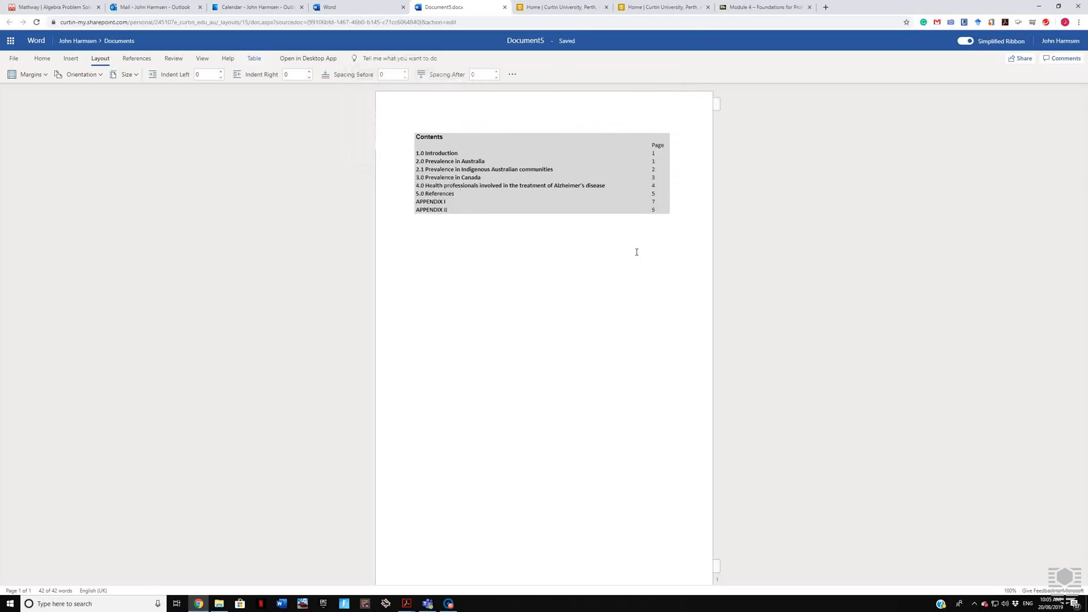
left_click(606, 369)
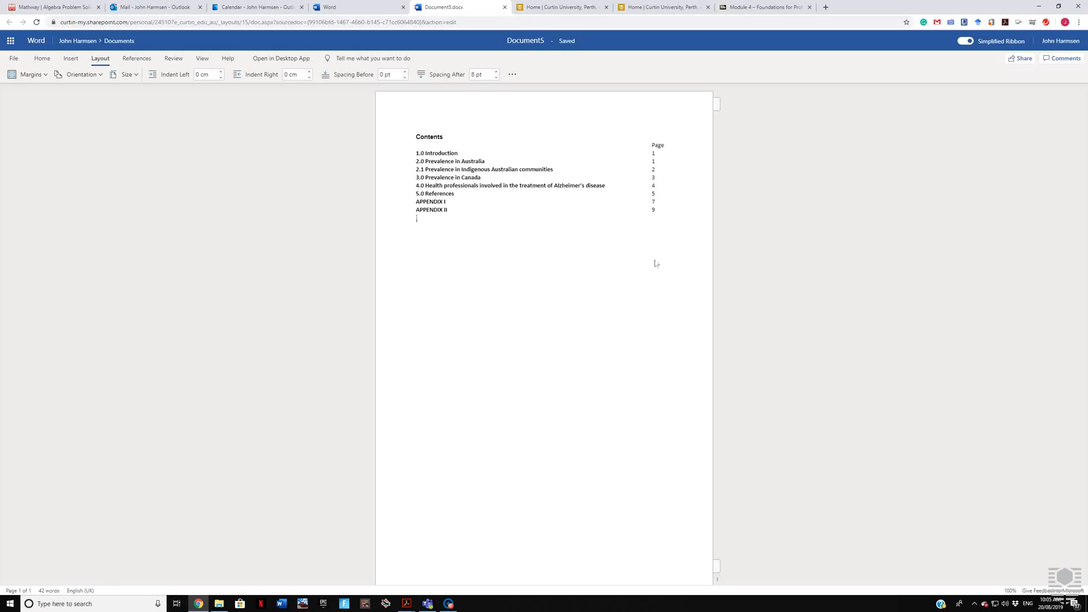
Set the line spacing of all rows in the contents table to 1.5.
left_click_drag(665, 214, 404, 136)
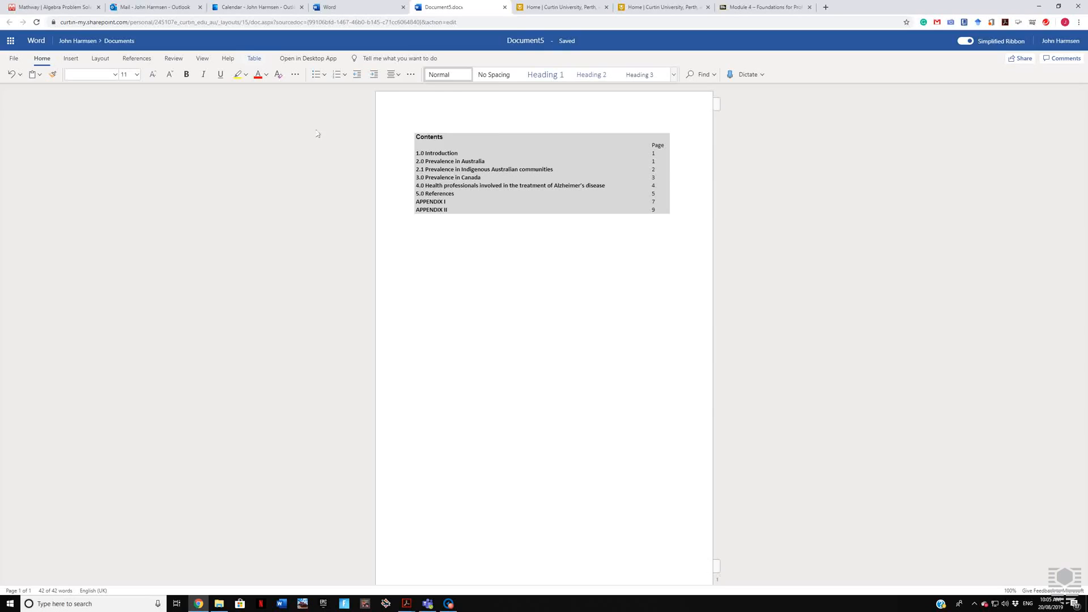
left_click(412, 74)
mouse_move(437, 106)
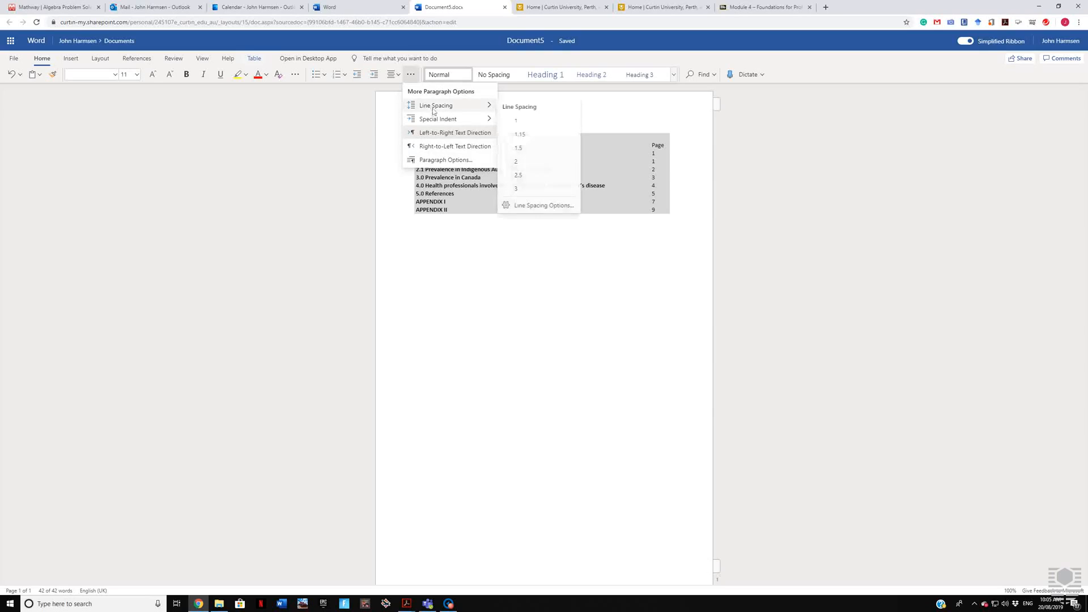
left_click(518, 148)
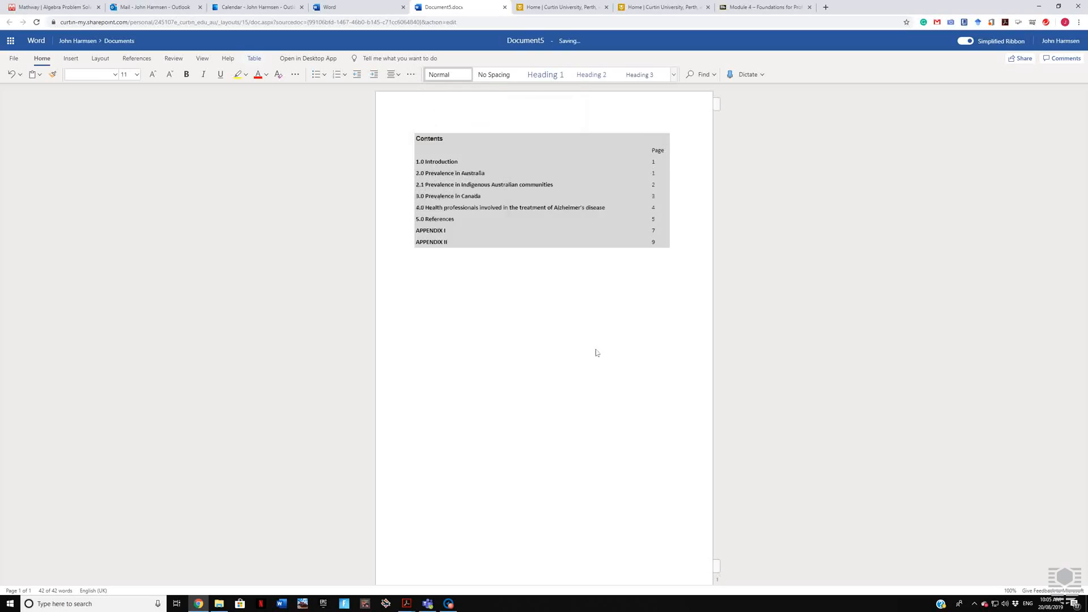
left_click(593, 340)
Remove the bold formatting from the section titles, from "1.0 Introduction" through "APPENDIX II".
left_click_drag(457, 243, 416, 158)
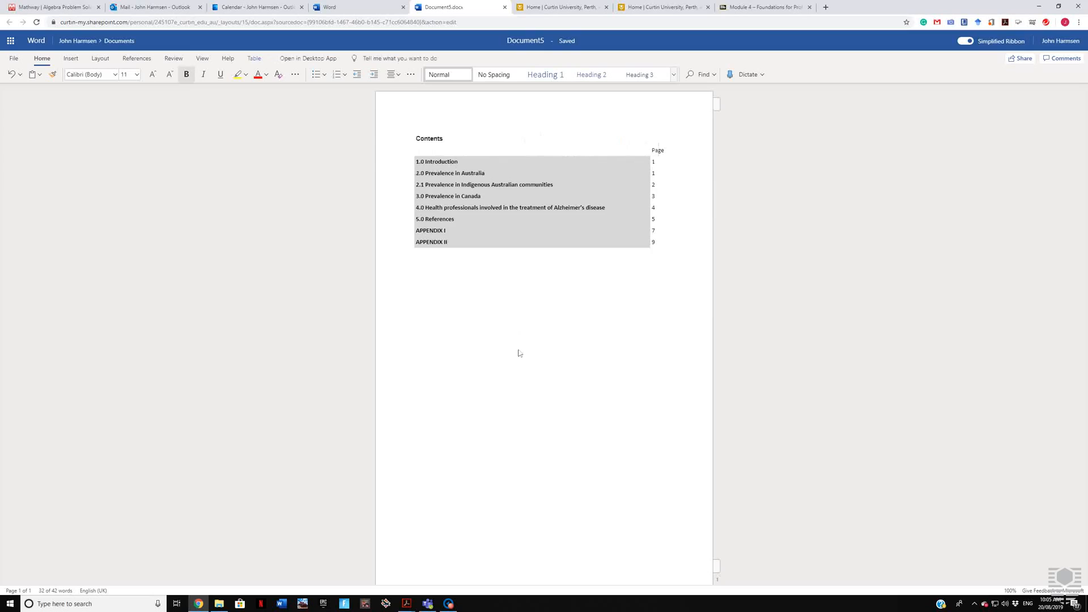
key("ctrl+b")
left_click(539, 325)
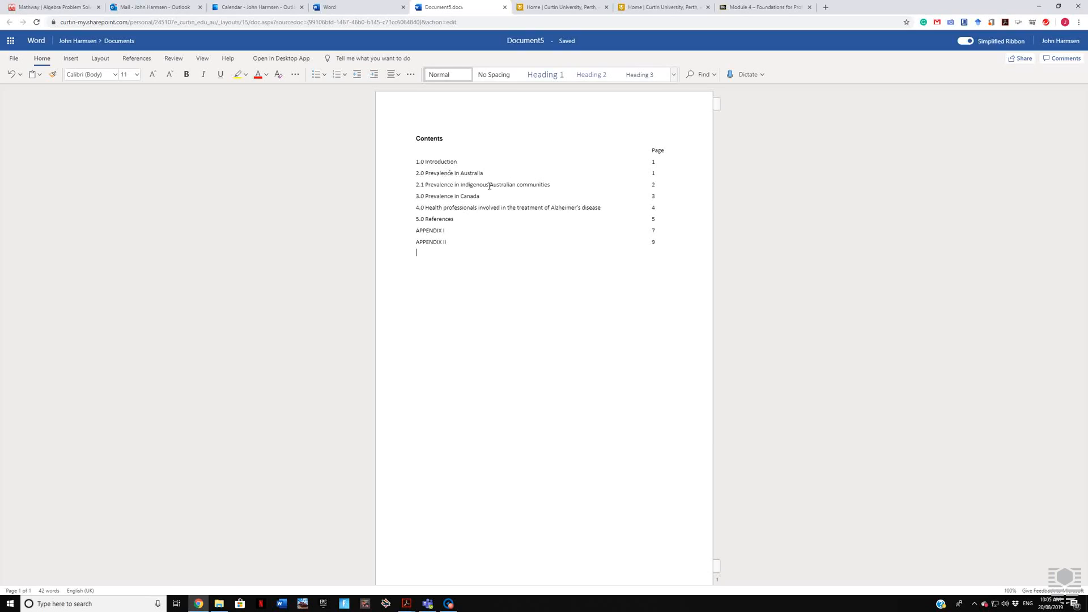
left_click_drag(456, 222, 428, 168)
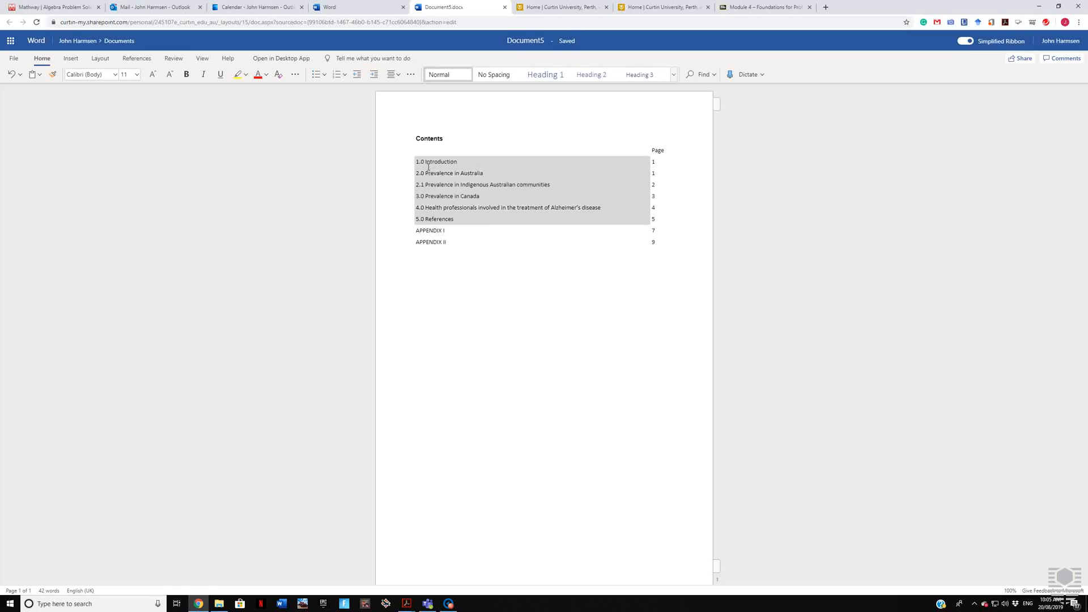
left_click(553, 302)
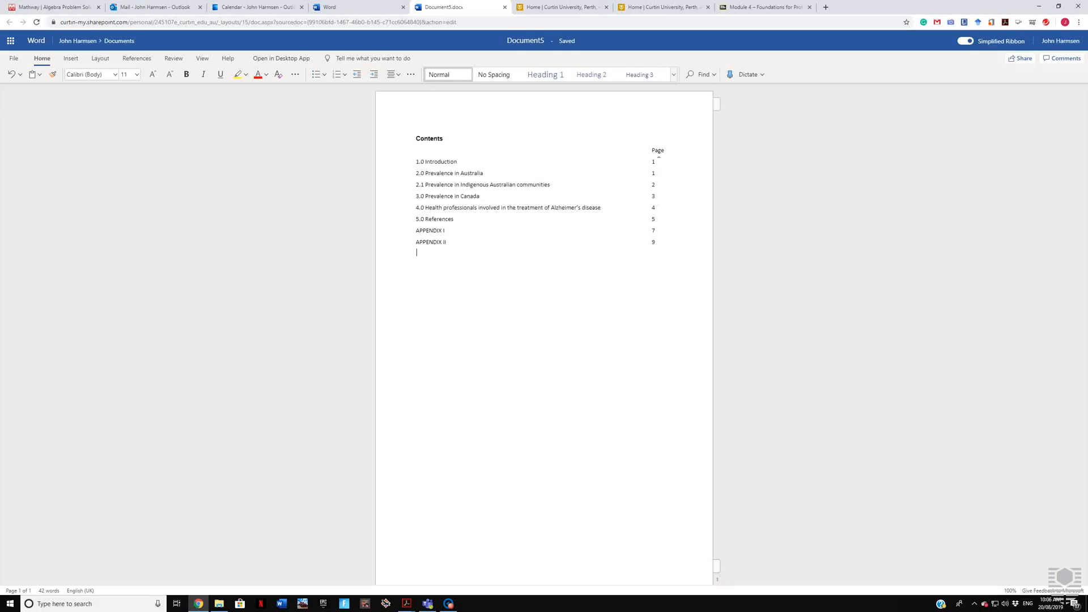
double_click(665, 153)
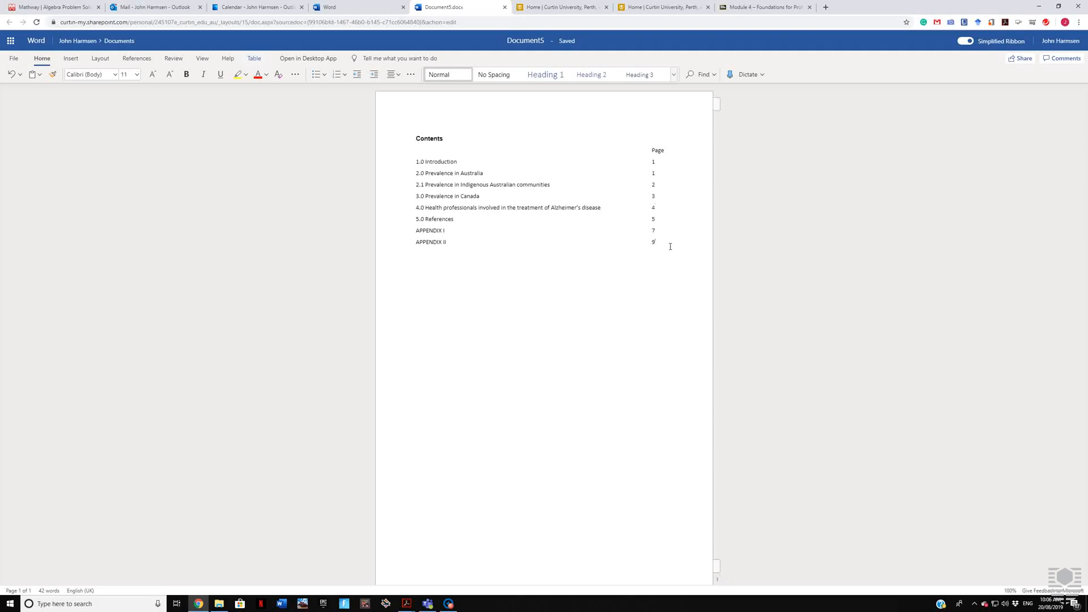
Search the available commands for "section break" and place the cursor below the contents table.
left_click(72, 60)
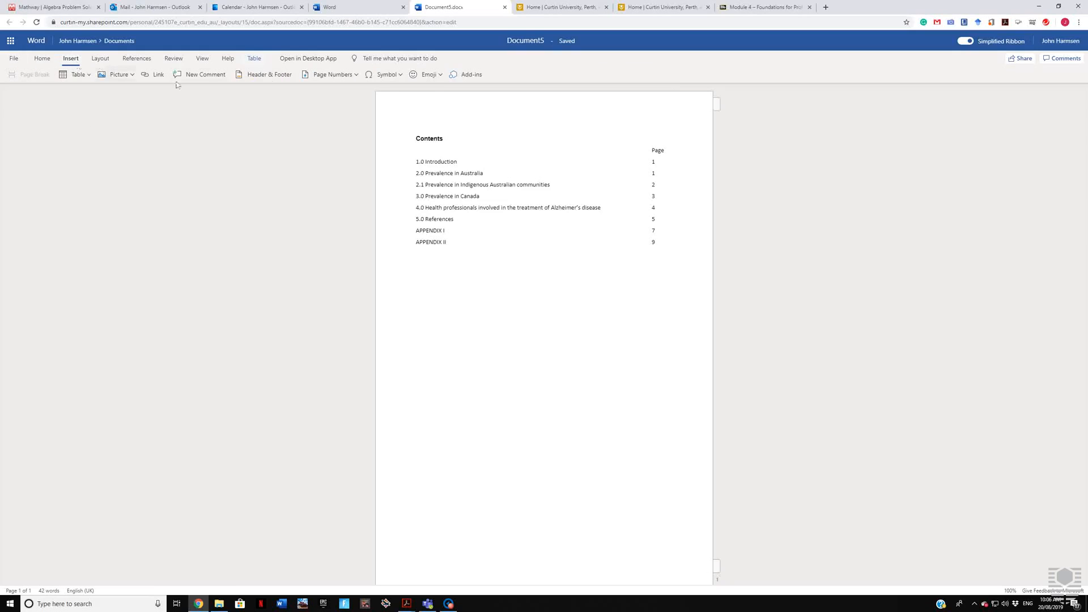
left_click(412, 60)
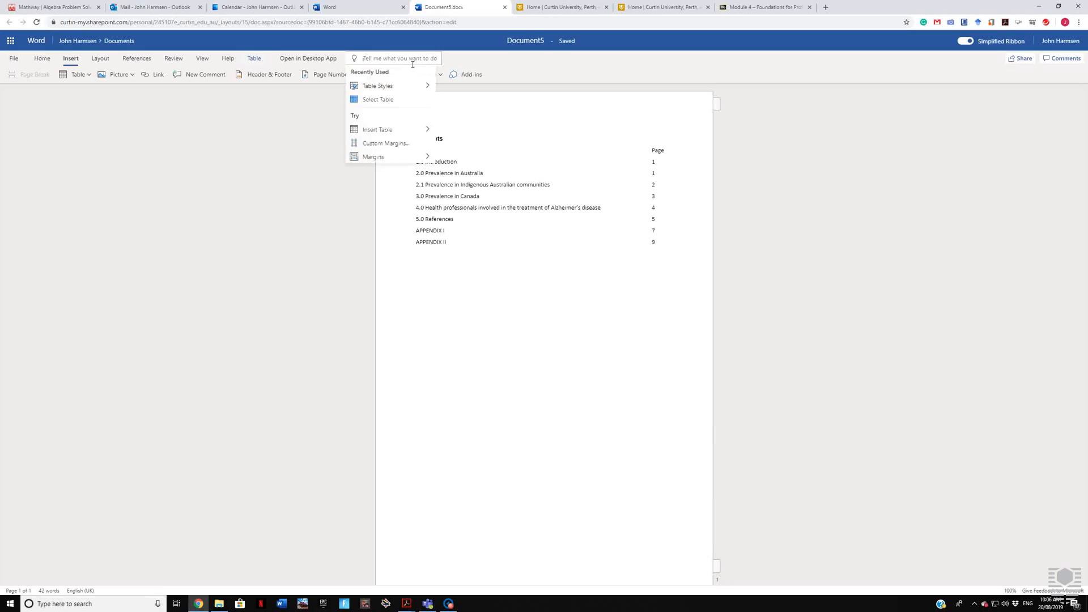
type("section break")
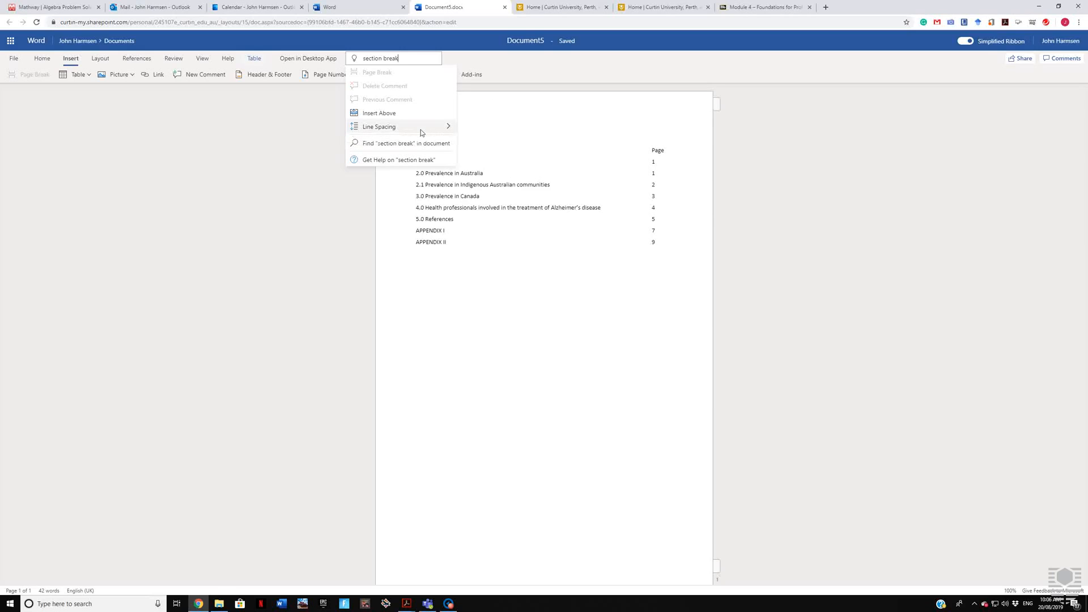
left_click(508, 344)
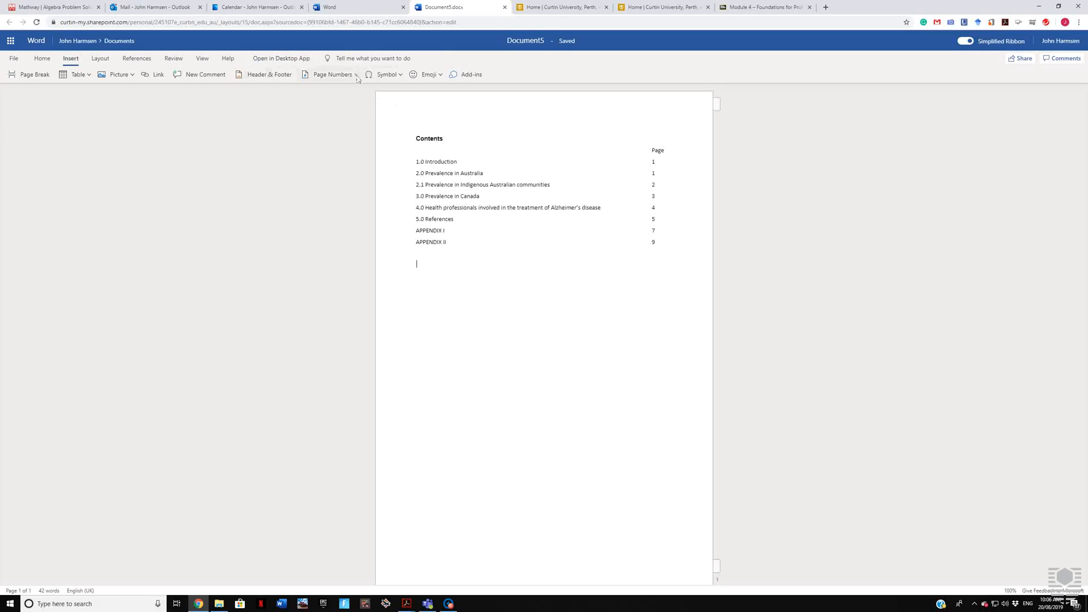
Open the document in desktop Word, minimize that window and resume editing in the browser.
left_click(268, 59)
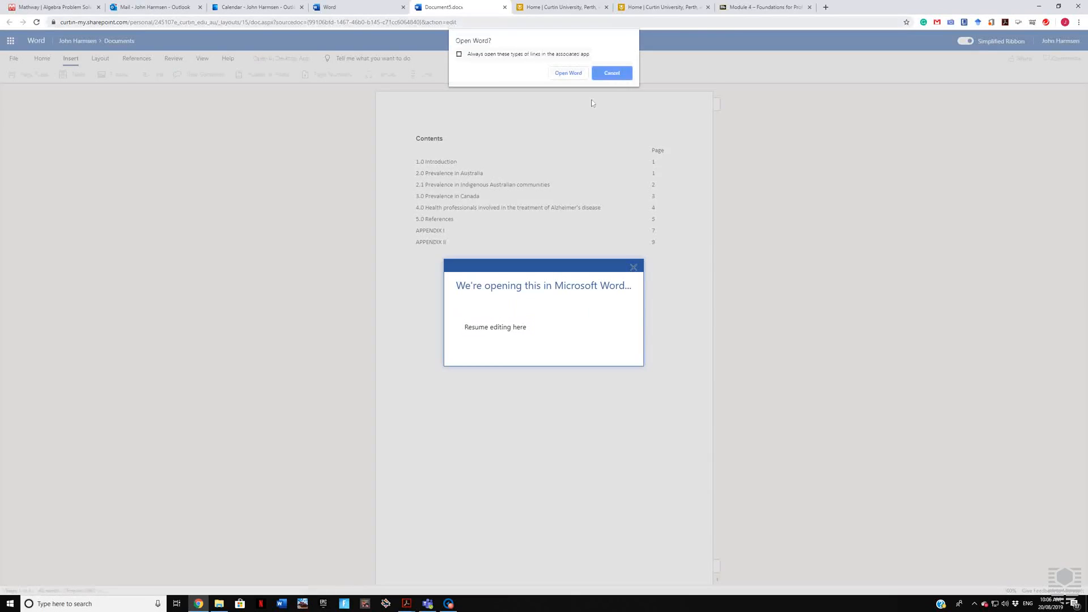
left_click(569, 73)
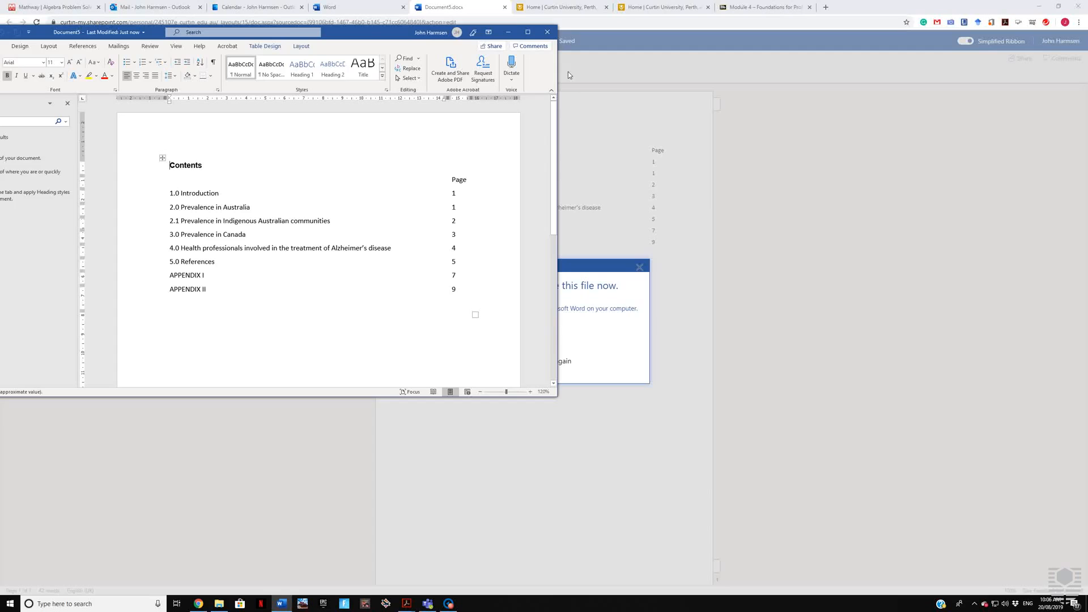
left_click(508, 32)
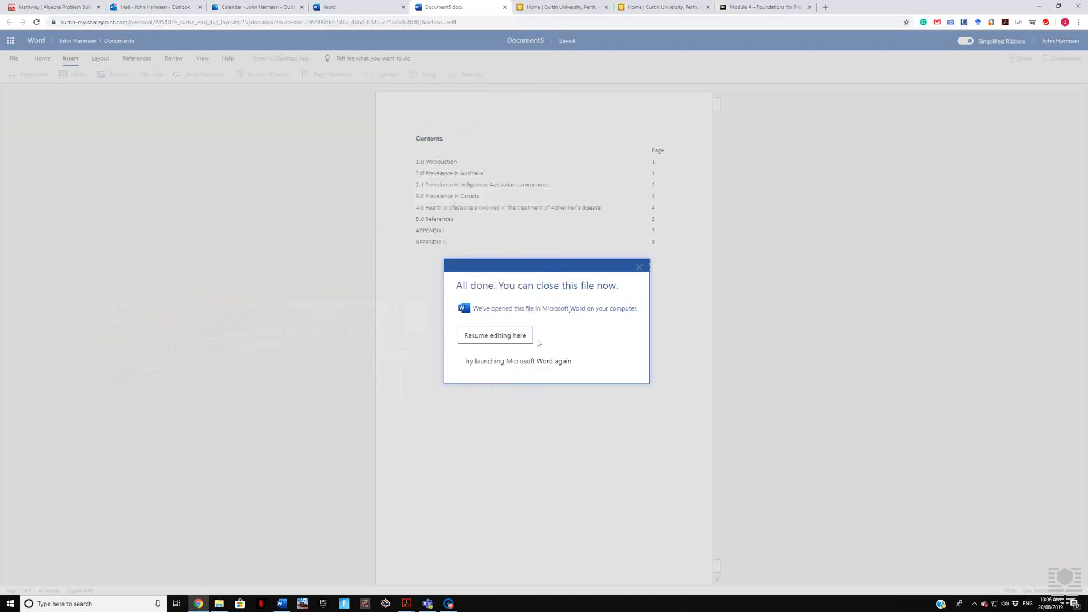
left_click(527, 336)
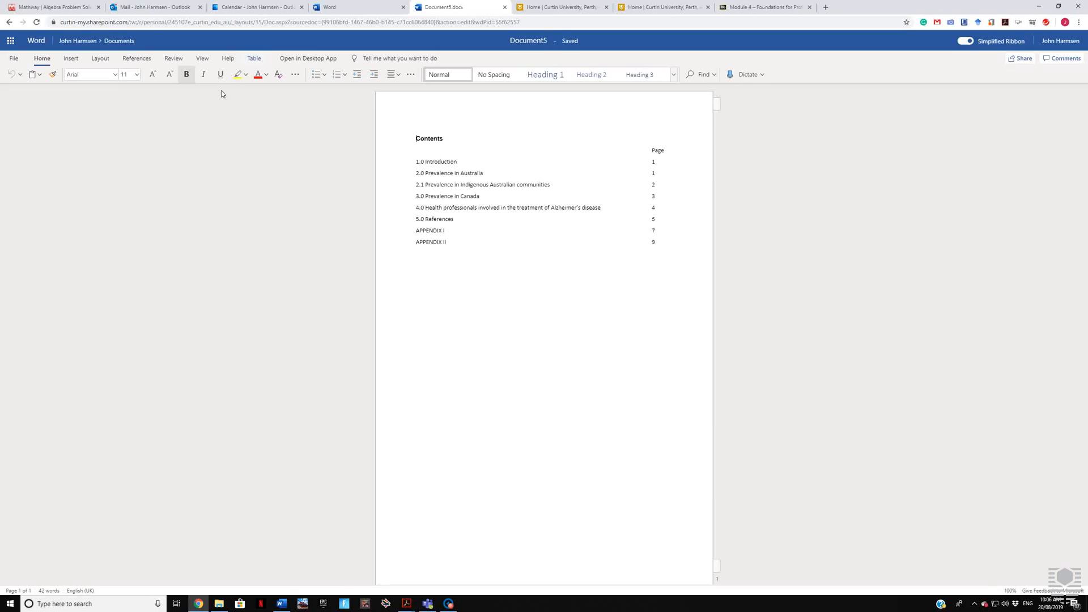
Insert a page break below the contents table.
left_click(70, 59)
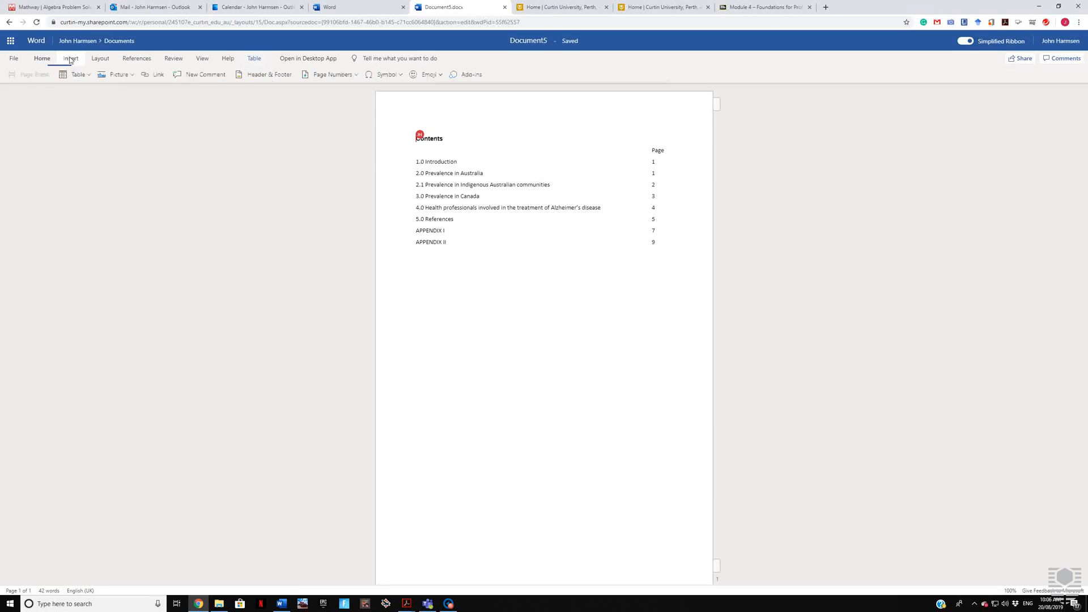
left_click(597, 267)
left_click(32, 76)
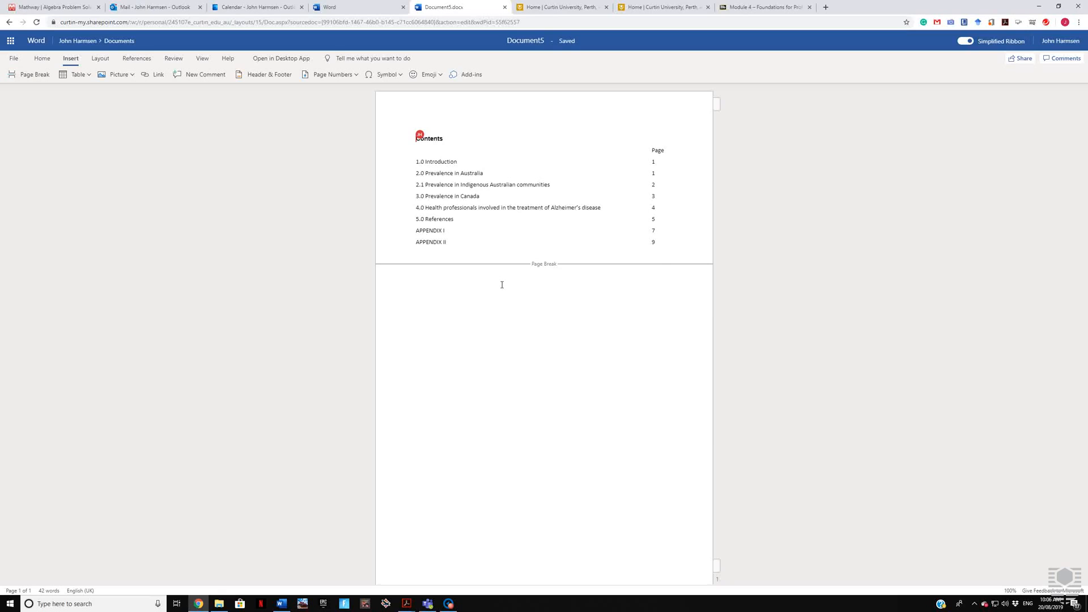
Look up "section break" in the help and open the "Insert a section break" article.
right_click(501, 267)
right_click(466, 266)
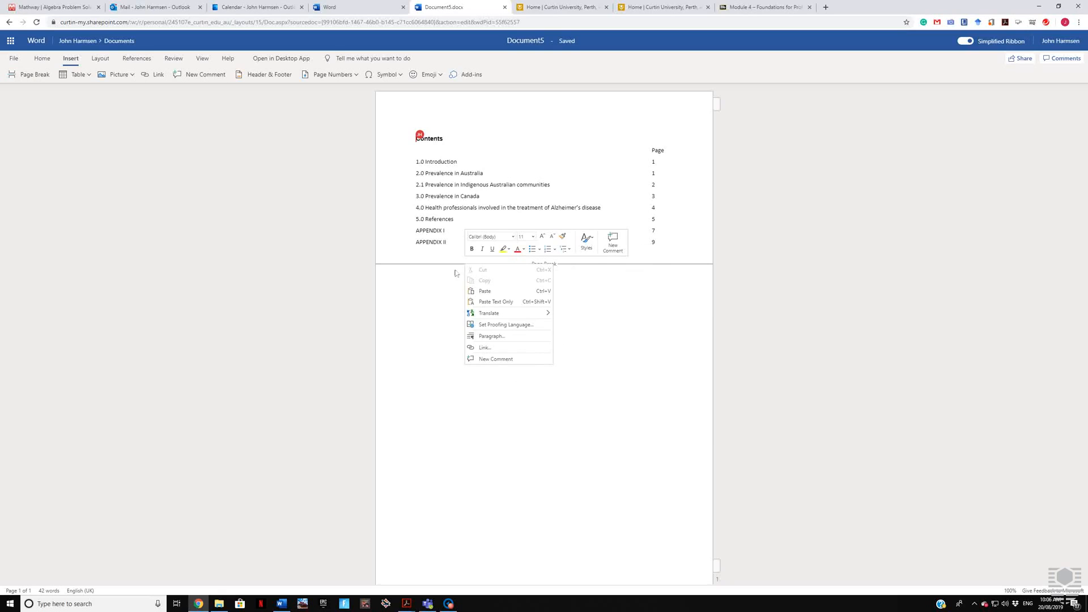
left_click(435, 59)
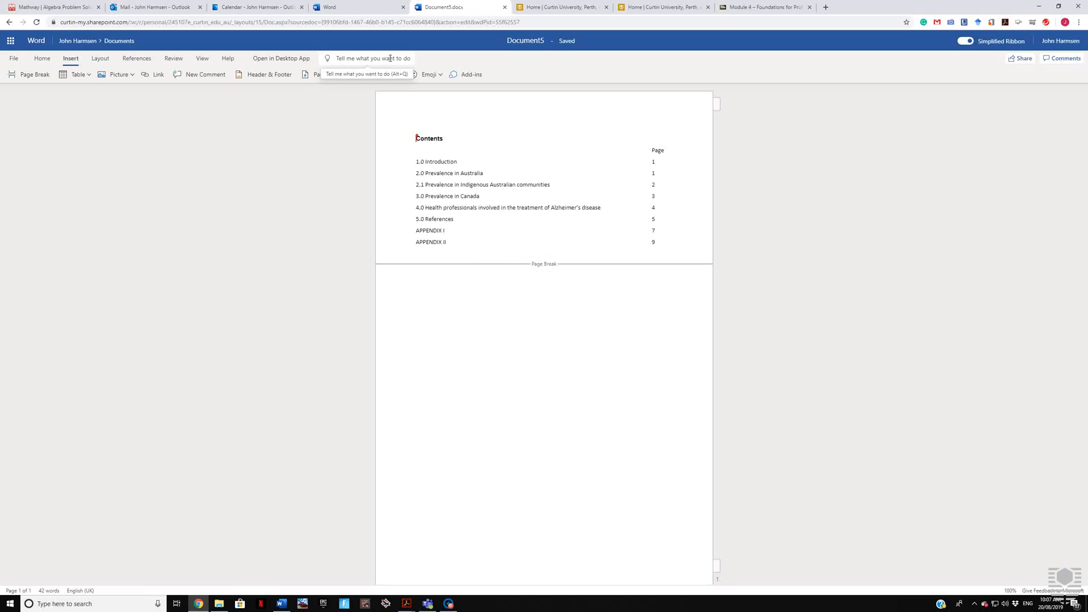
left_click(390, 59)
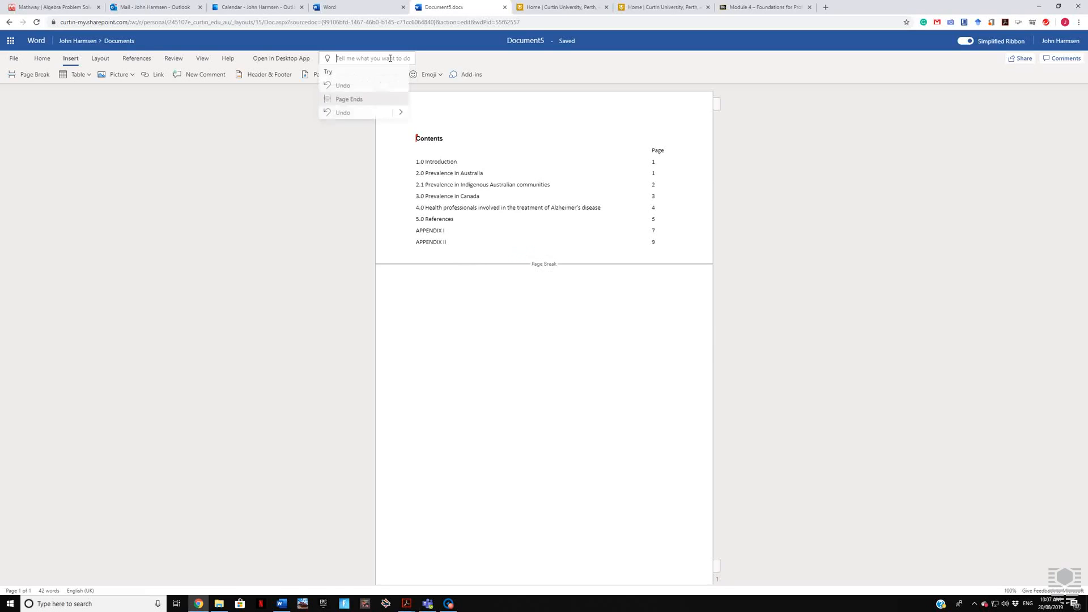
type("section break")
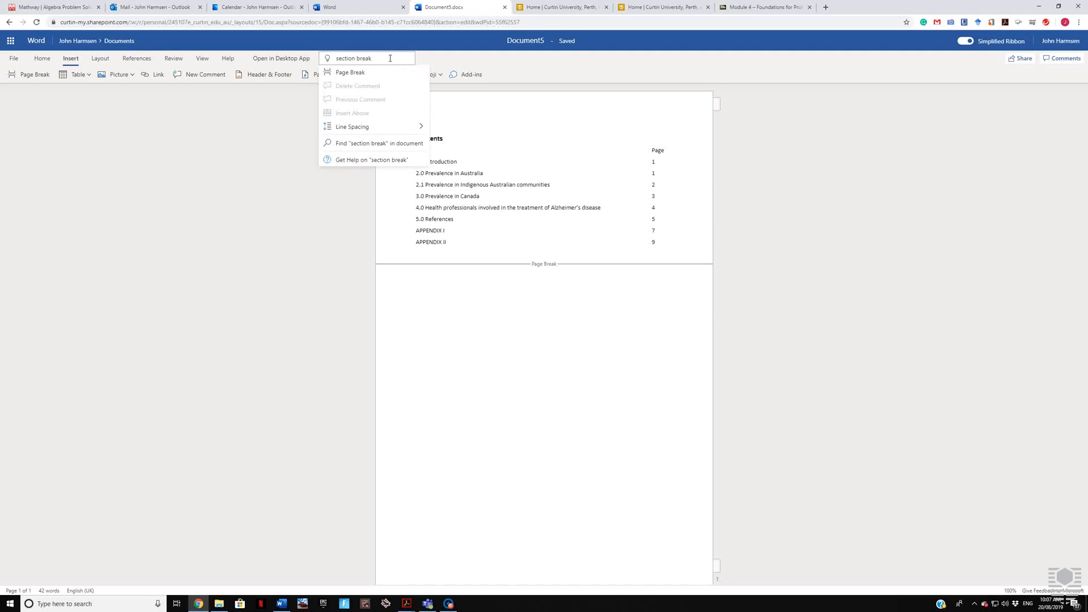
left_click(372, 160)
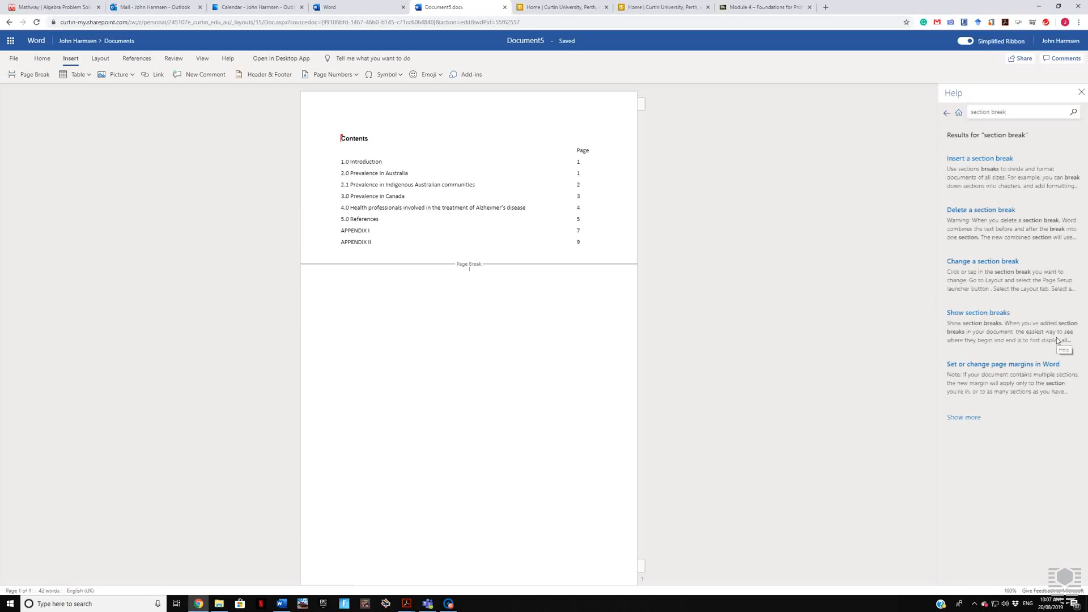
left_click(977, 158)
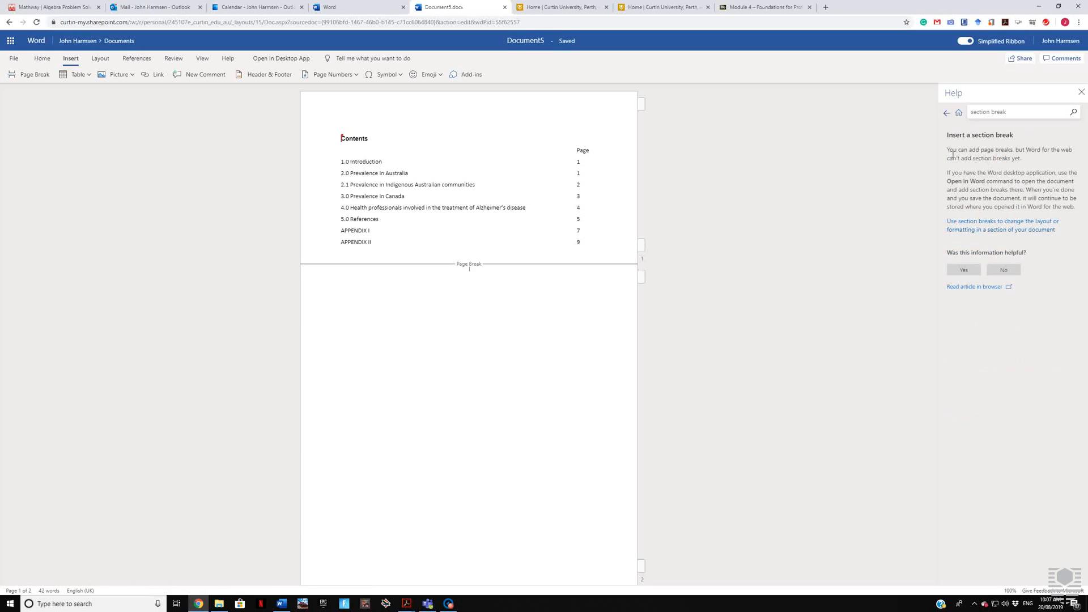
Read the help note about adding section breaks and open the document in desktop Word.
left_click_drag(953, 155, 1044, 158)
left_click(1042, 156)
left_click(286, 59)
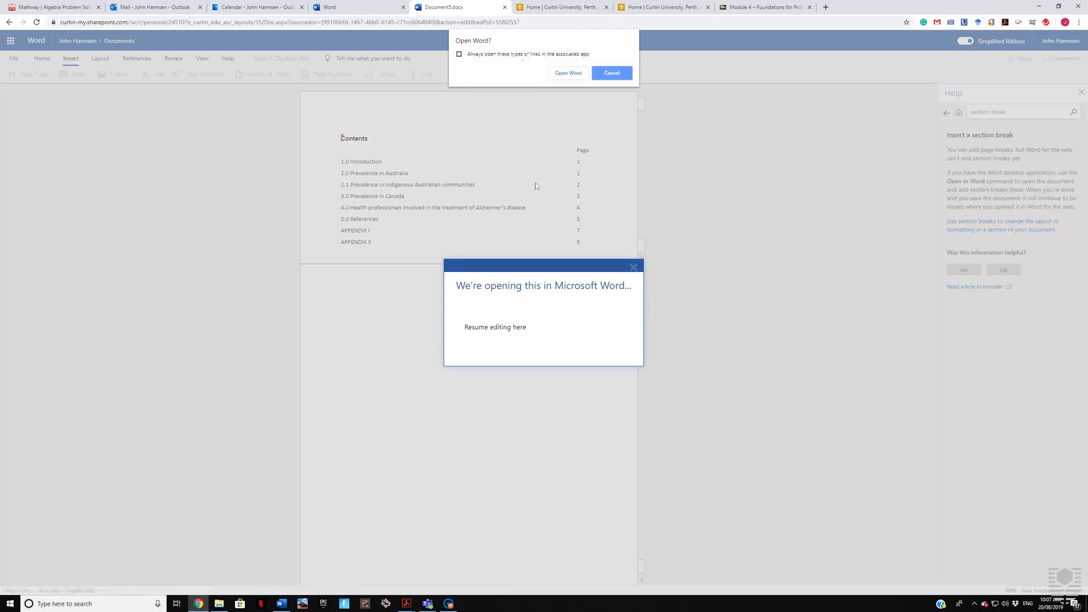
left_click(566, 70)
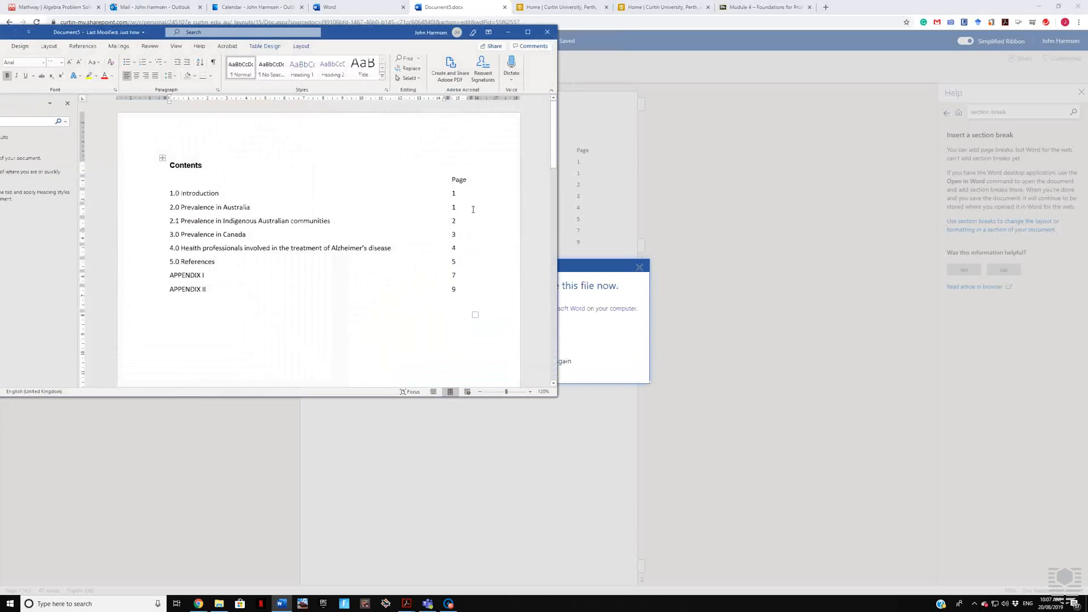
Place the cursor on the empty line below the contents table and maximize the desktop Word window.
scroll(260, 296, "down", 10)
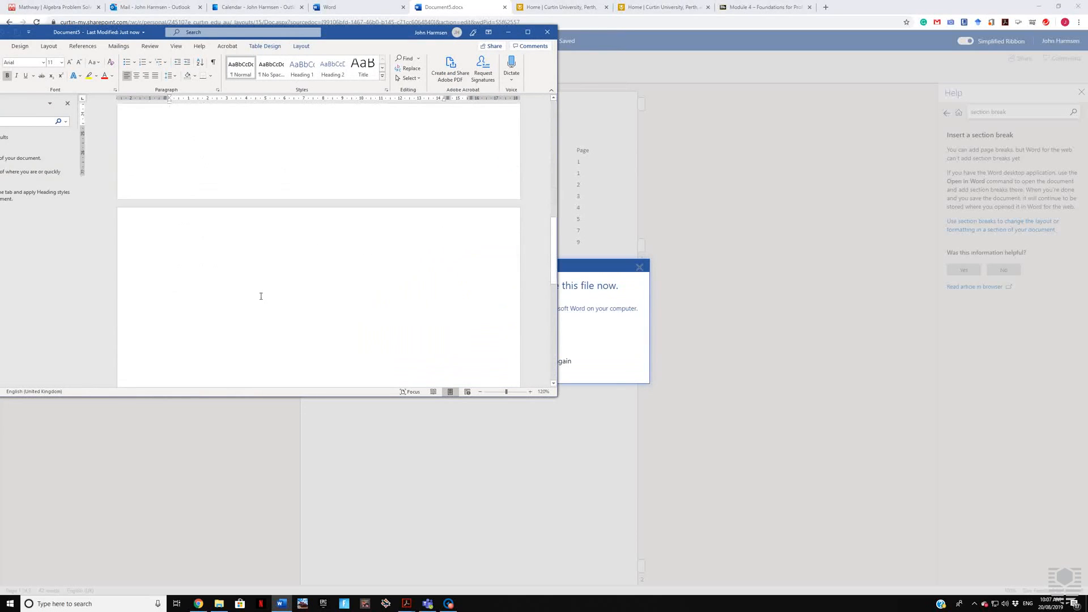
scroll(262, 297, "down", 4)
scroll(260, 295, "up", 4)
left_click(231, 289)
scroll(229, 253, "up", 5)
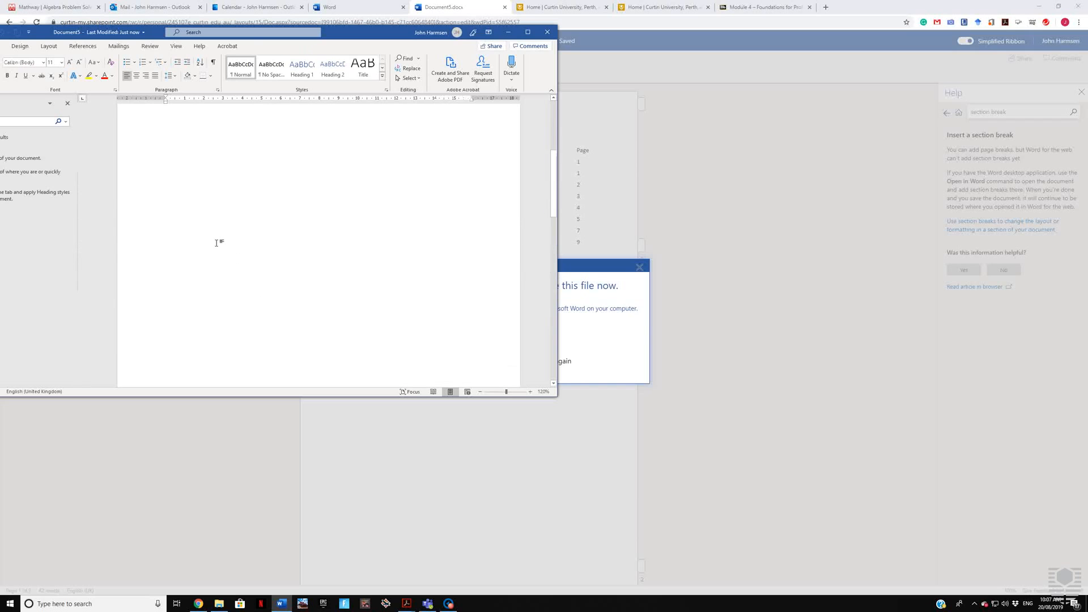
scroll(216, 242, "up", 6)
left_click(216, 265)
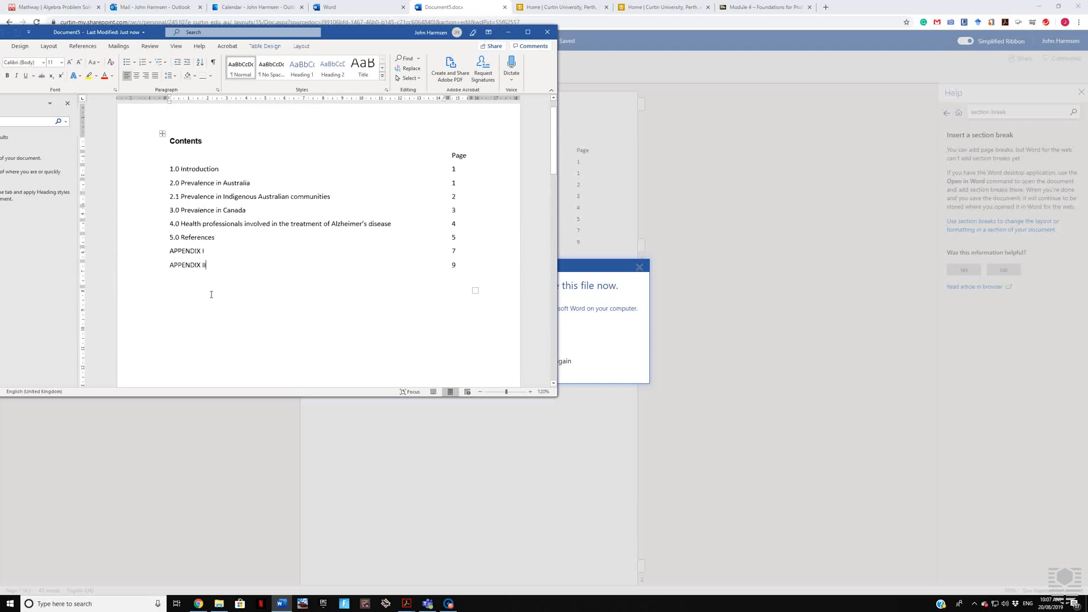
left_click(204, 303)
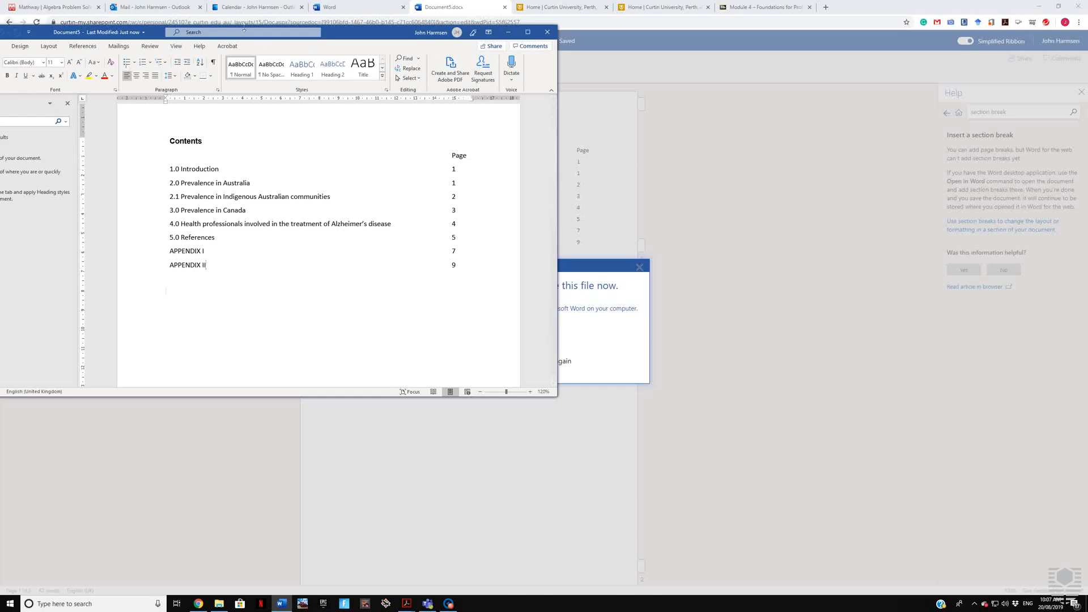
left_click(528, 31)
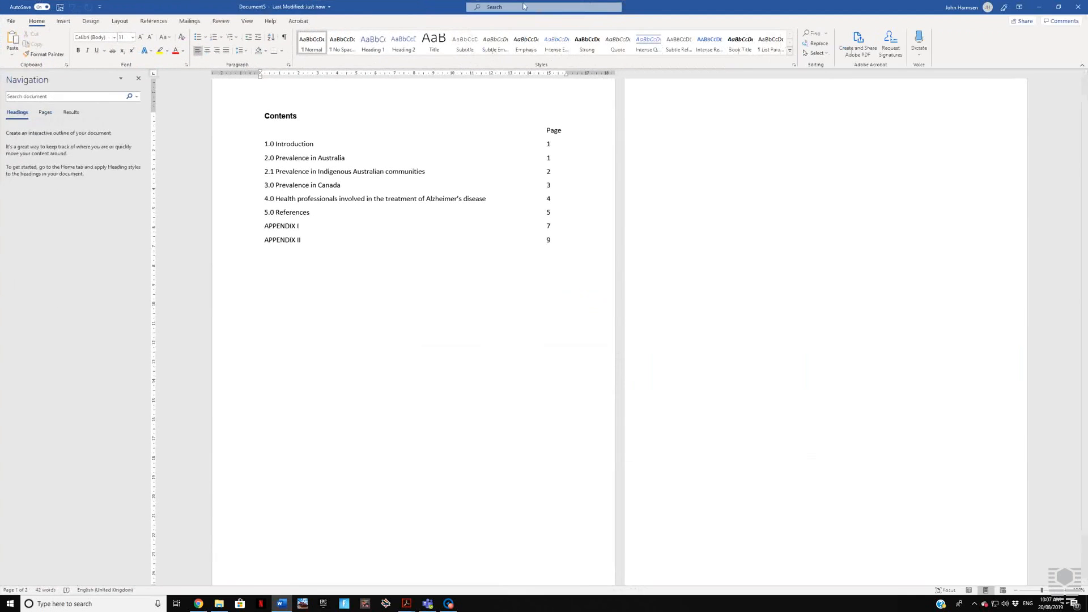
Search the commands for "section" and insert a Next Page section break below the contents table.
left_click(509, 9)
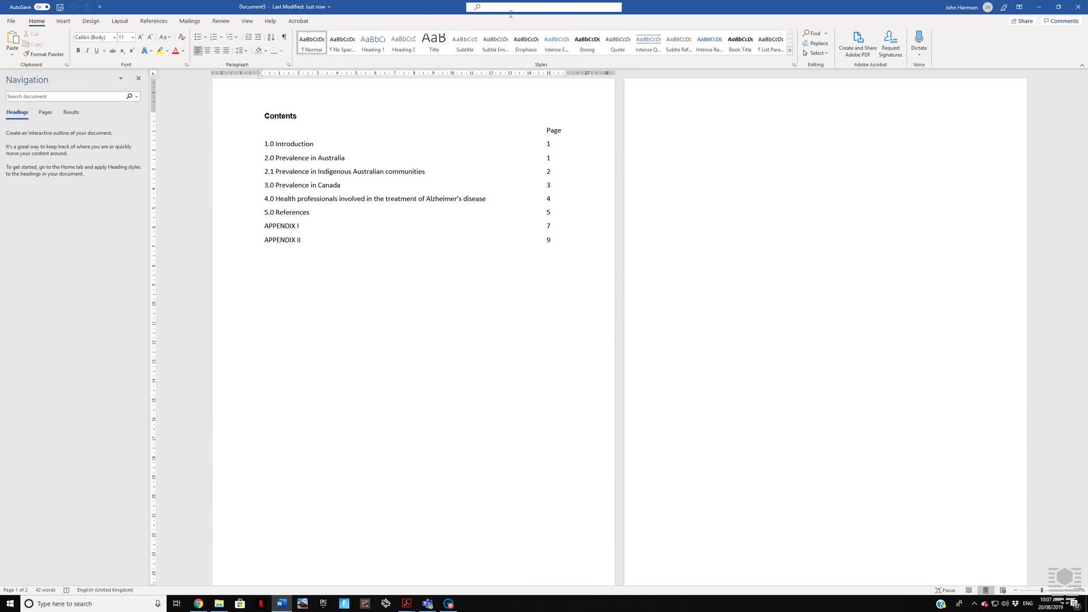
type("sectui")
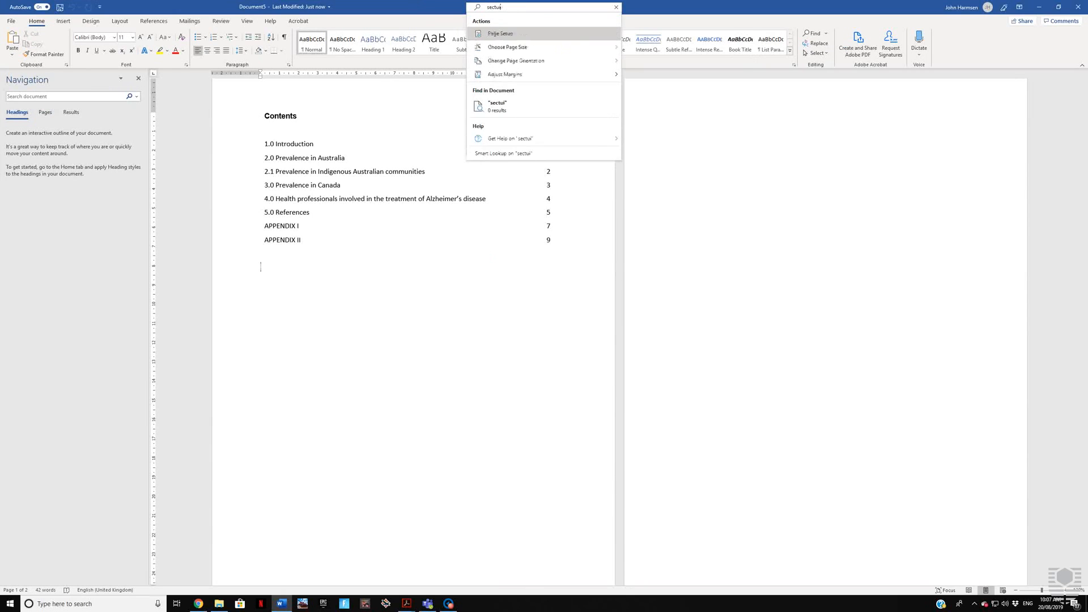
key("BackSpace")
key("BackSpace")
type("ion")
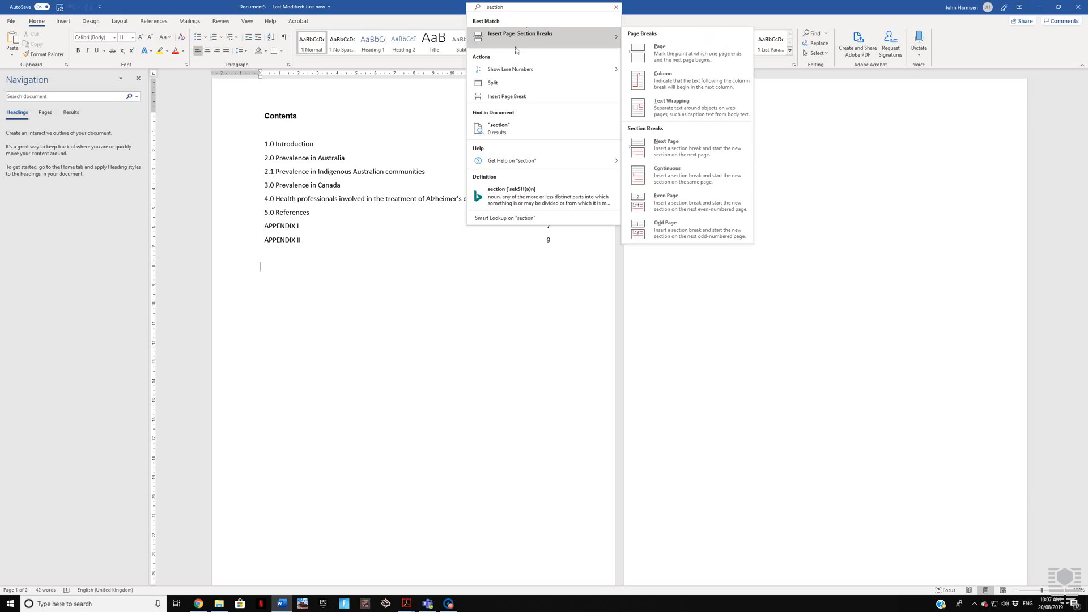
left_click(667, 152)
scroll(705, 260, "down", 2)
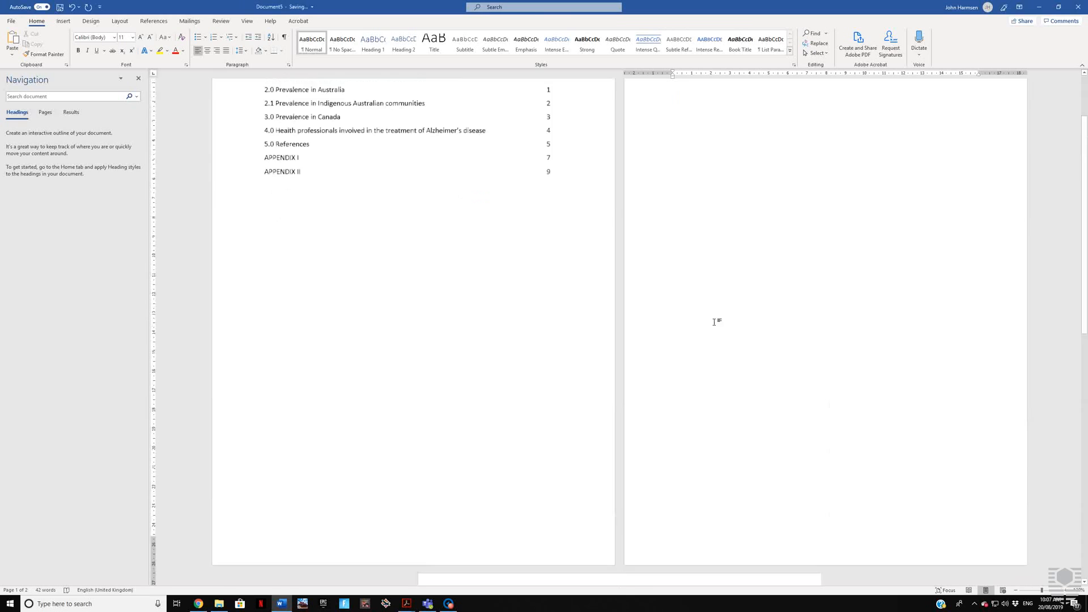
scroll(697, 238, "up", 2)
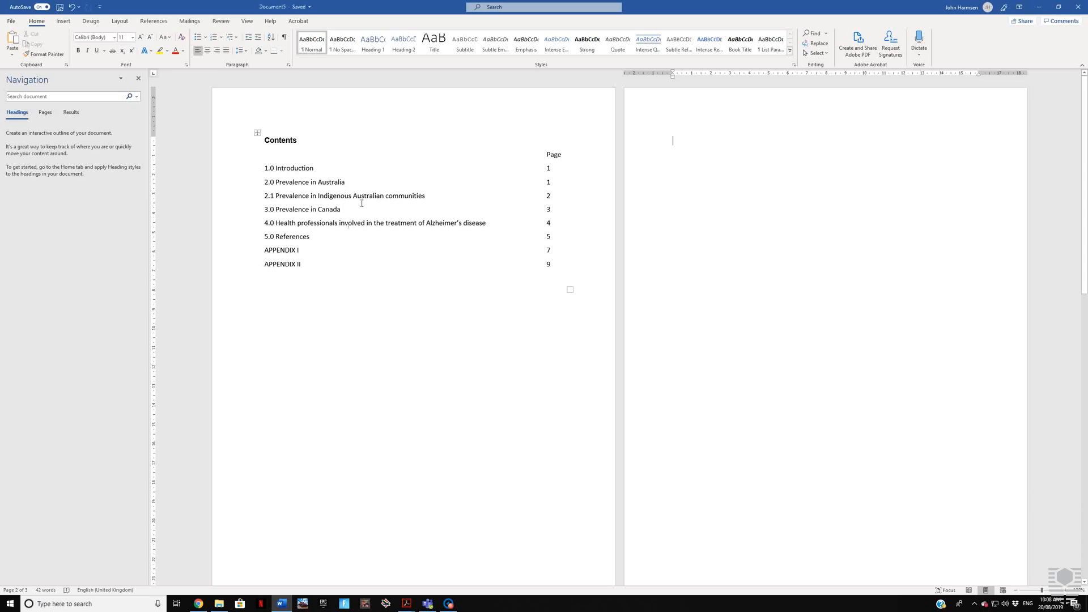
Change the font of the whole contents table to Arial.
left_click(335, 295)
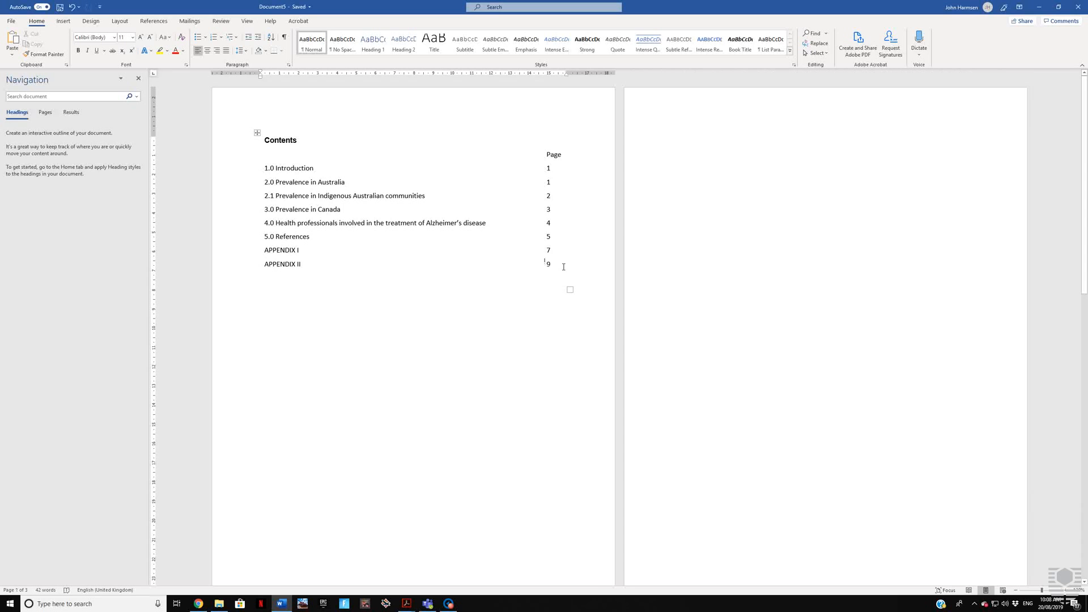
left_click_drag(564, 267, 295, 138)
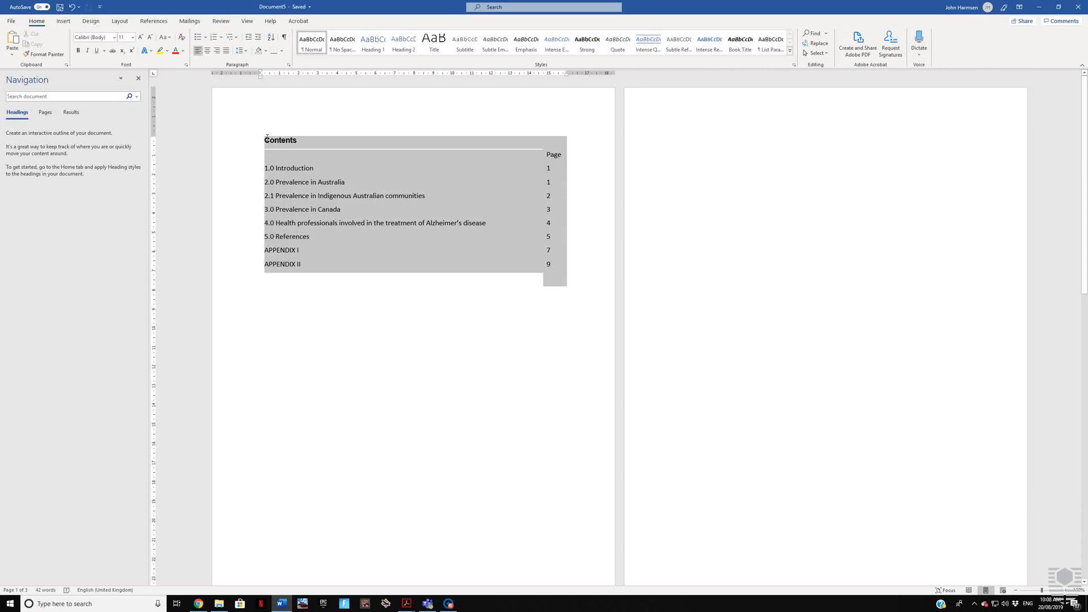
left_click(114, 38)
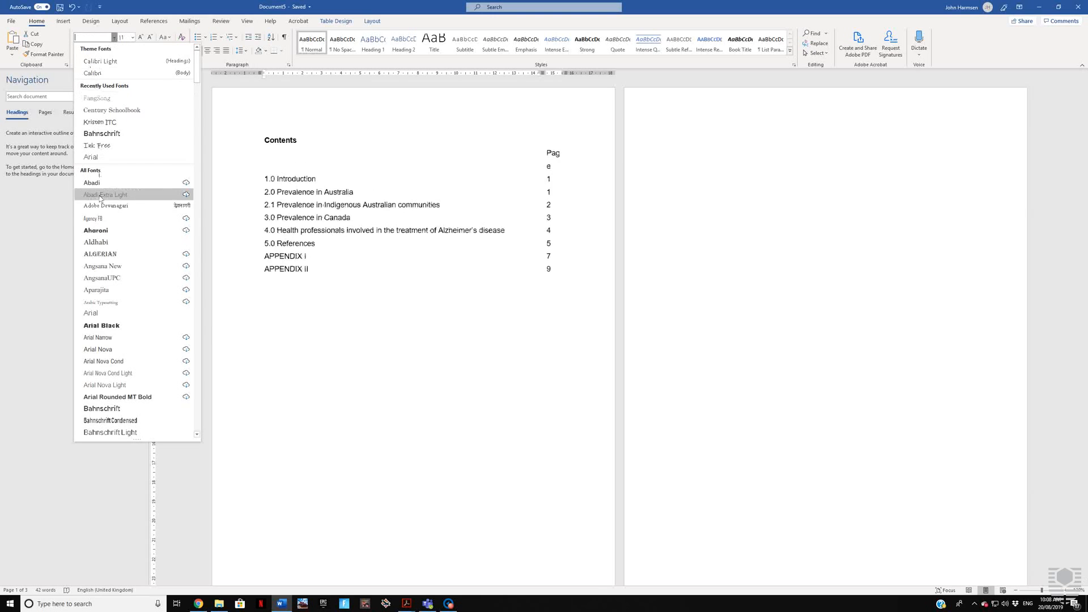
left_click(92, 313)
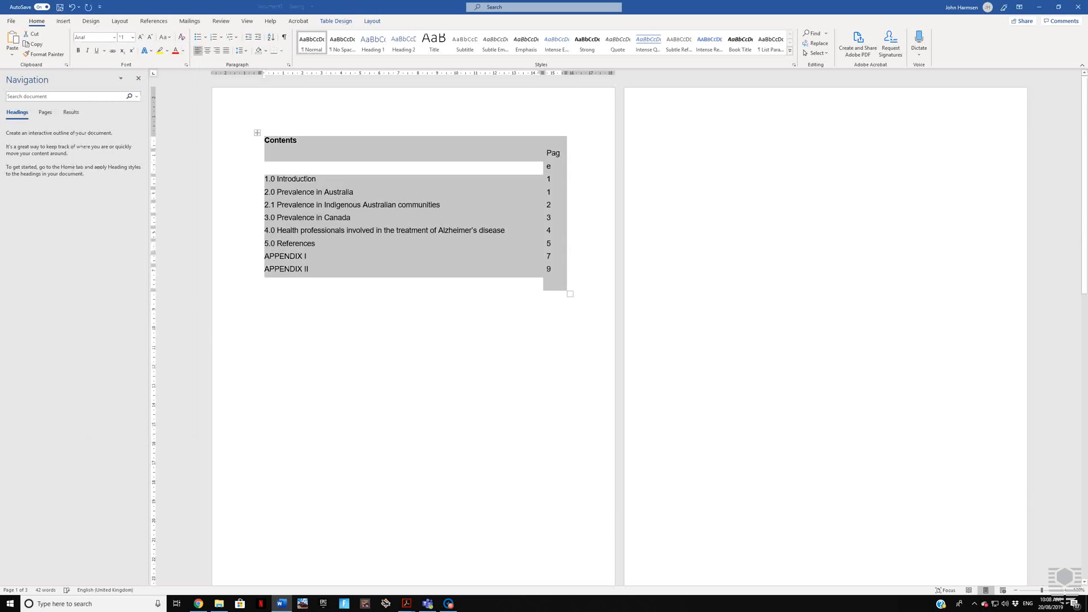
left_click(399, 371)
Reduce the indent of the "Page" heading in the table's second column so the word fits on one line.
left_click(552, 152)
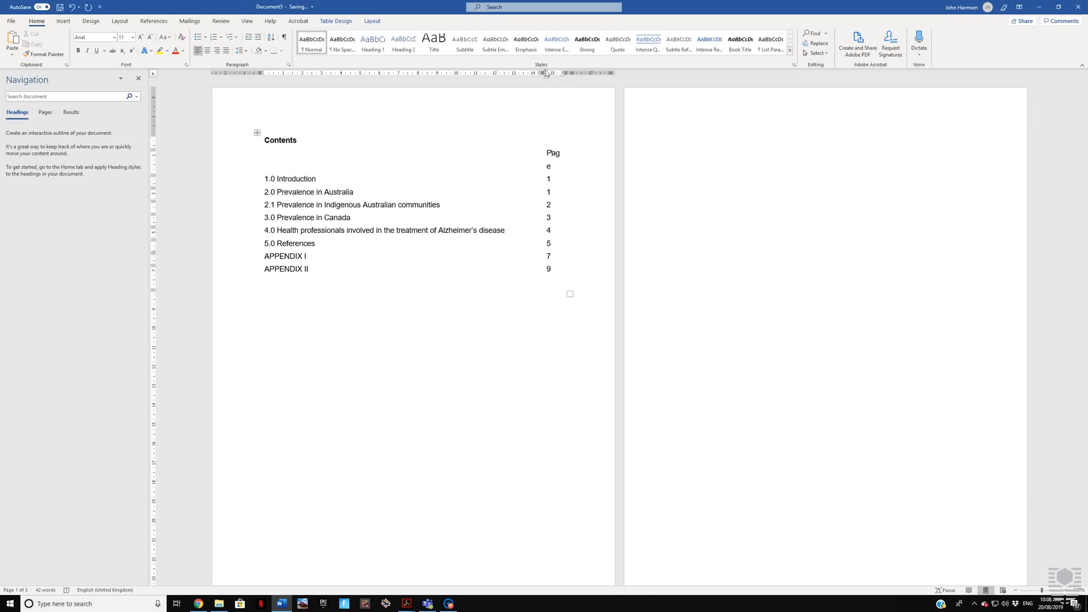
left_click_drag(547, 75, 543, 74)
left_click(517, 402)
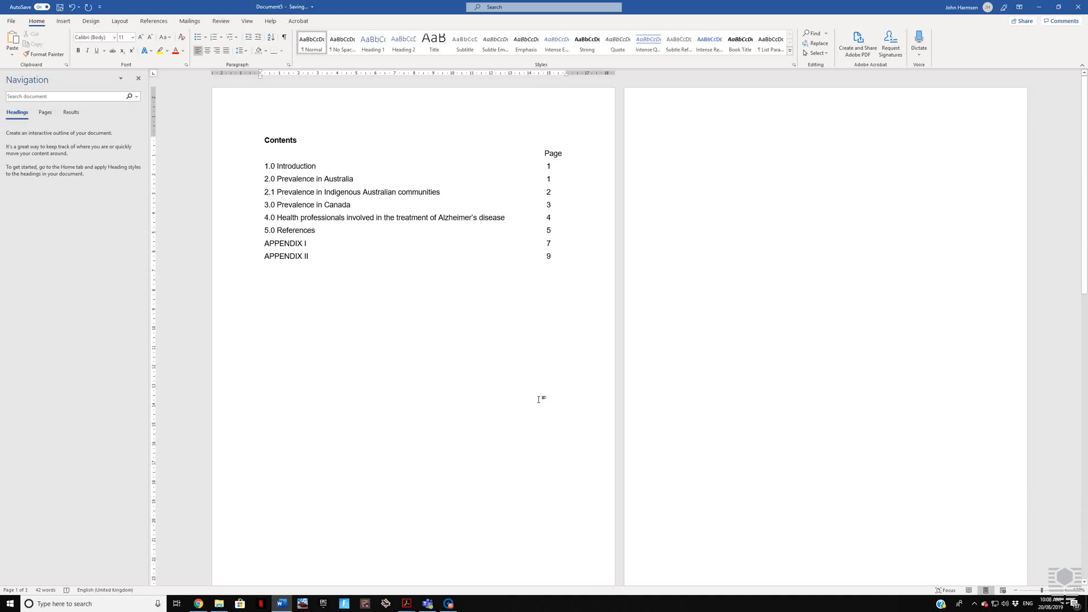
left_click(560, 259)
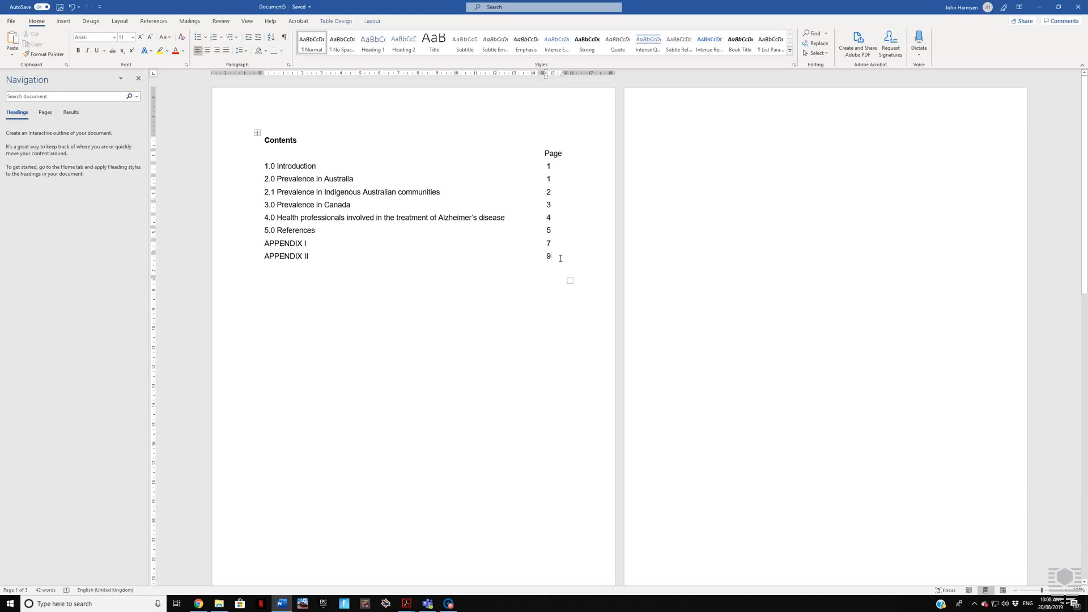
left_click_drag(560, 258, 558, 142)
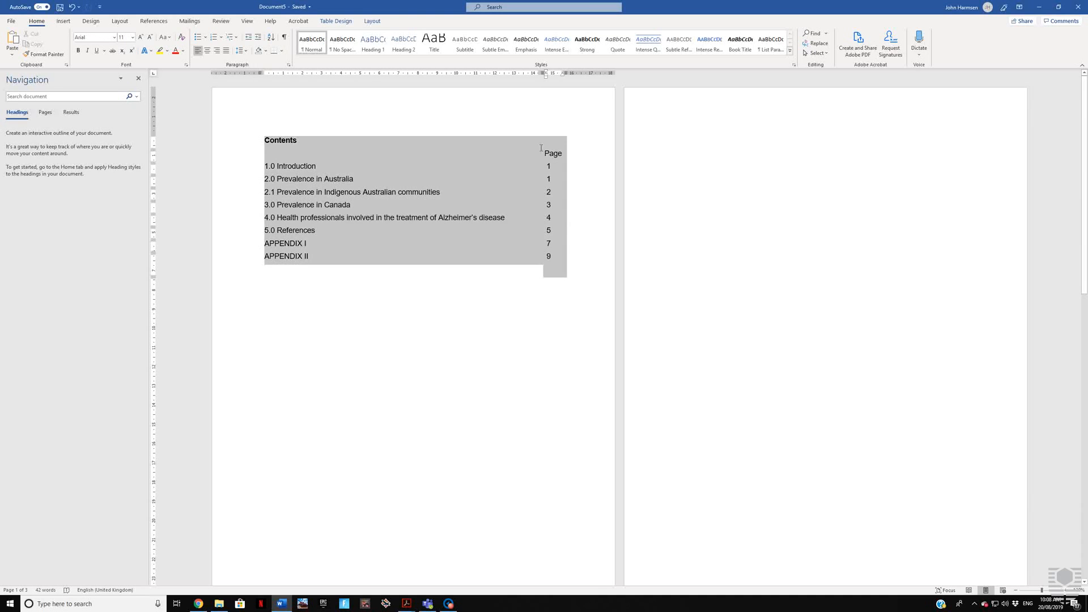
left_click(486, 360)
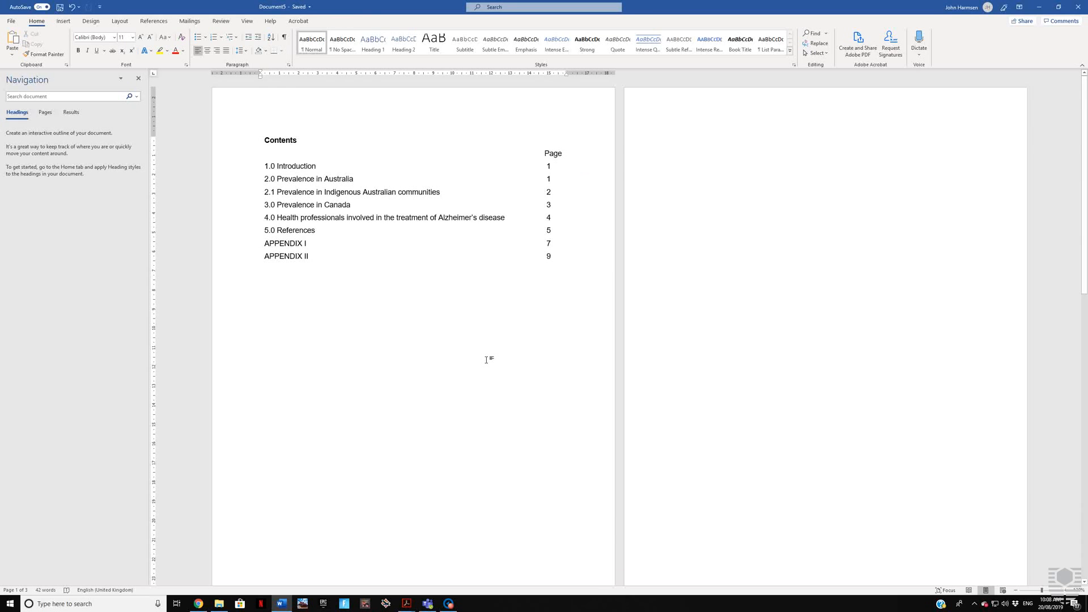
scroll(486, 360, "down", 5)
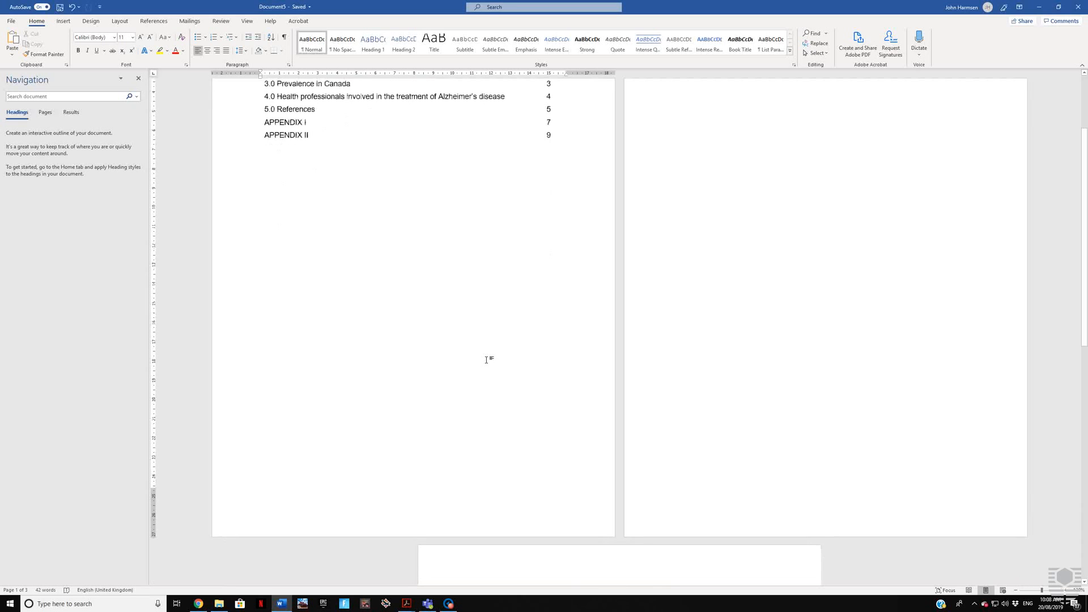
scroll(486, 360, "up", 5)
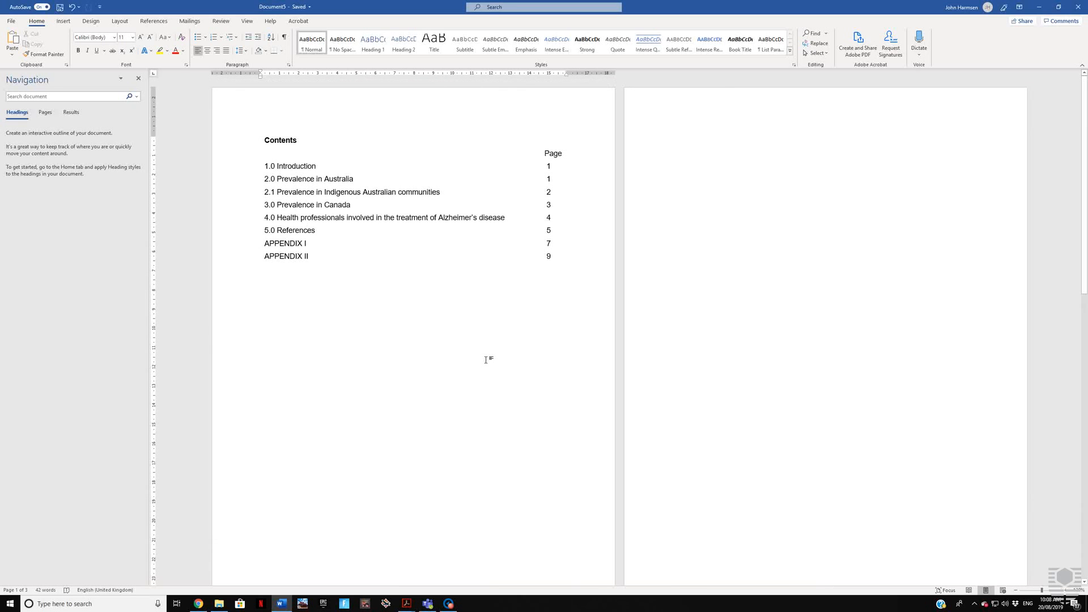
left_click(448, 603)
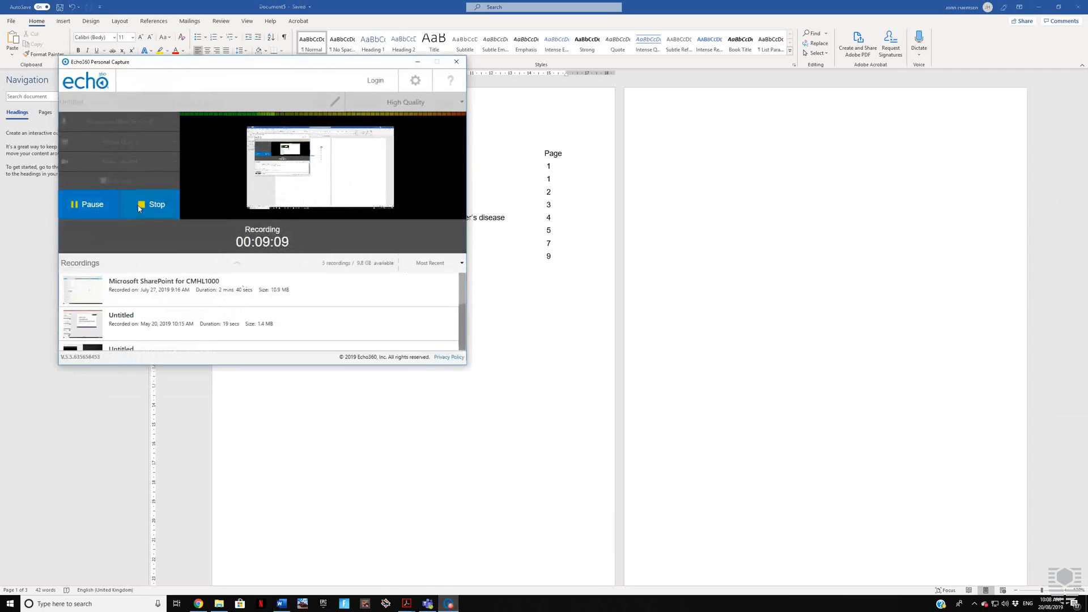